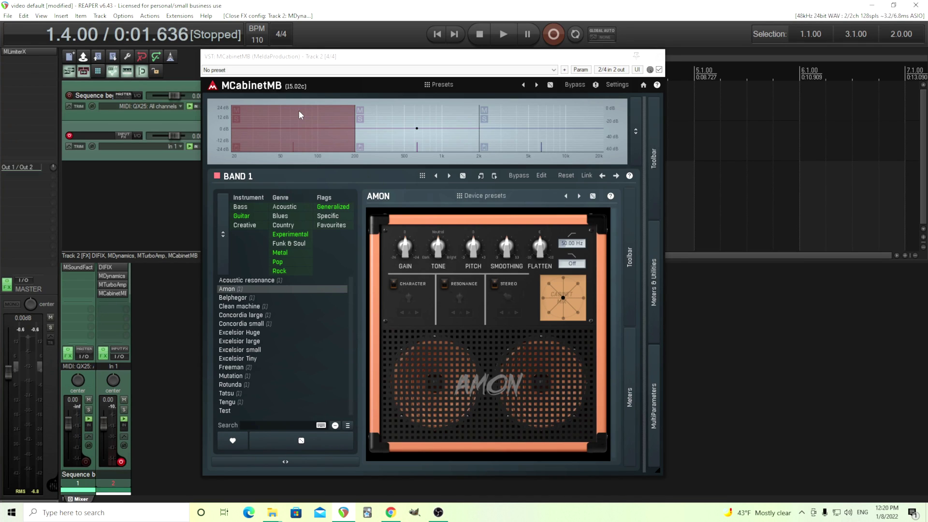
- Replace MCabinetMB's existing bands with two default bands
left_click(399, 145)
left_click(483, 140)
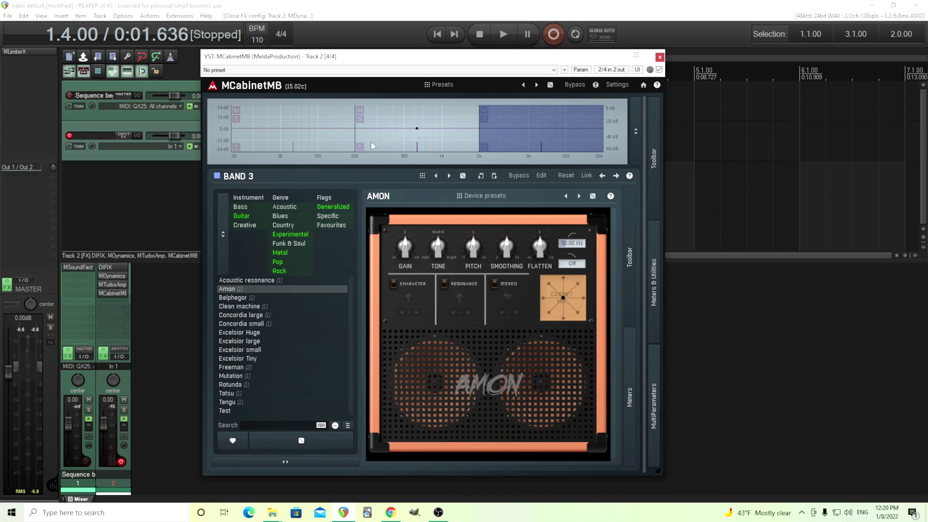
left_click(335, 145)
right_click(334, 145)
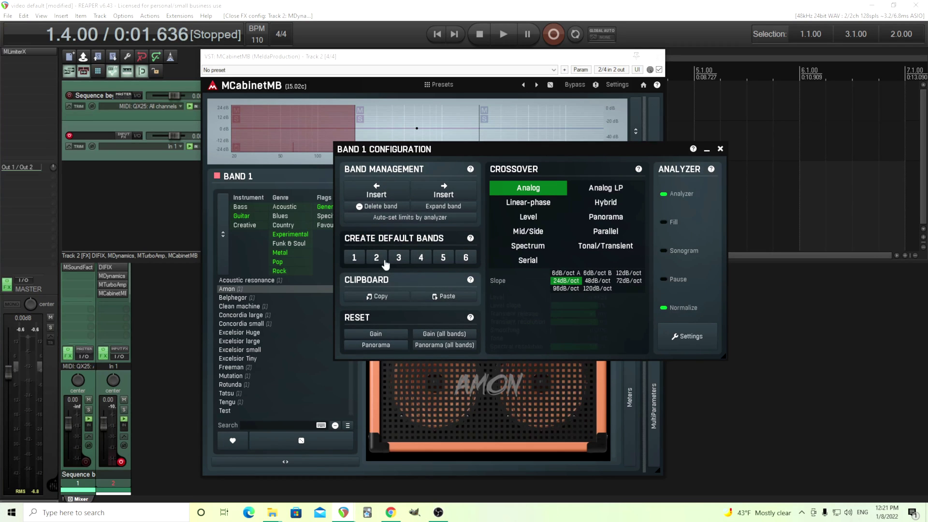
left_click(377, 260)
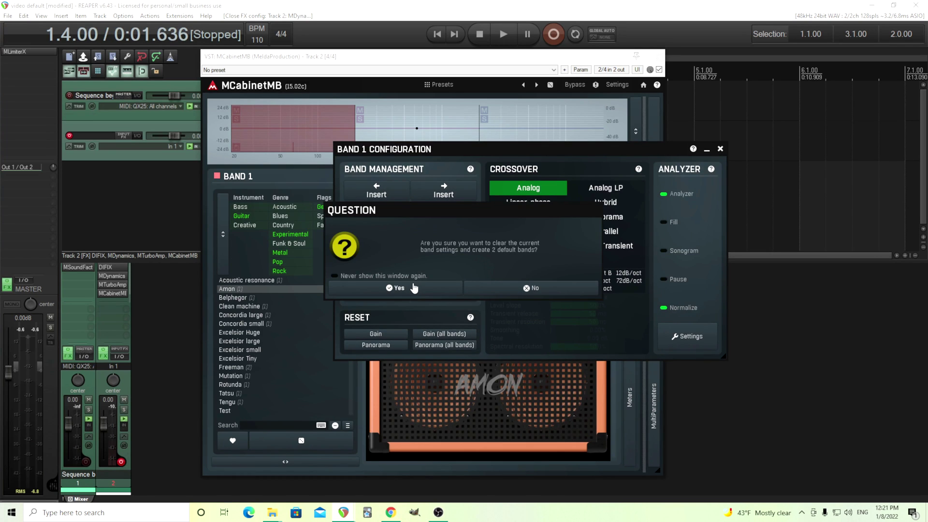
left_click(414, 288)
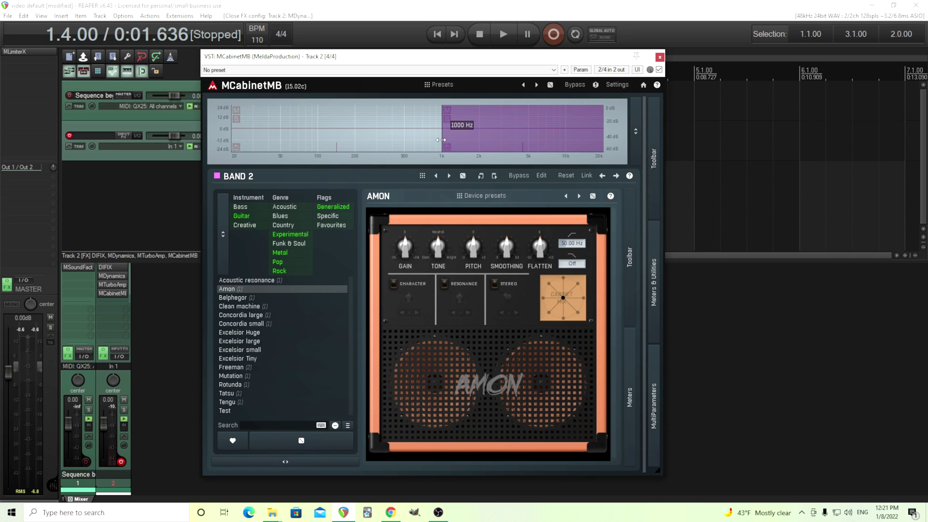
- Move the band 1/band 2 split to about 500 Hz and switch the crossover to Serial
left_click_drag(440, 140, 406, 140)
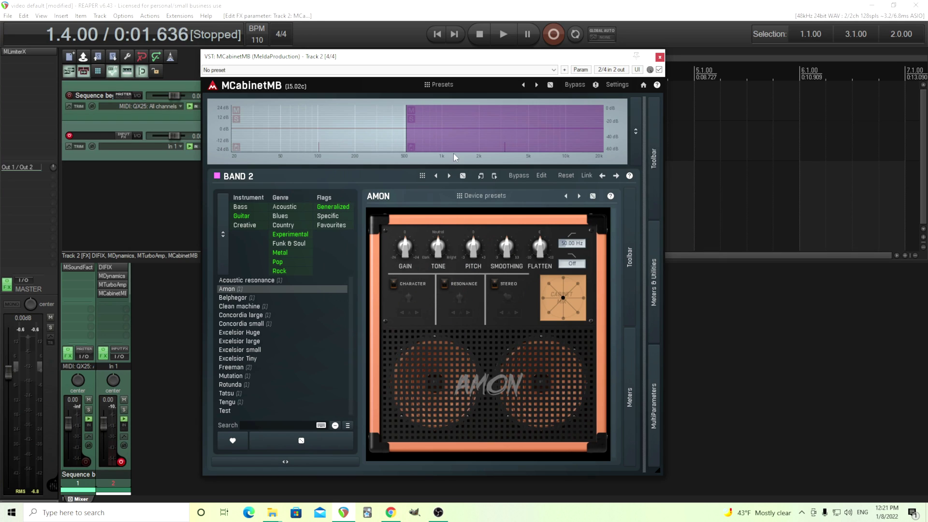
right_click(398, 144)
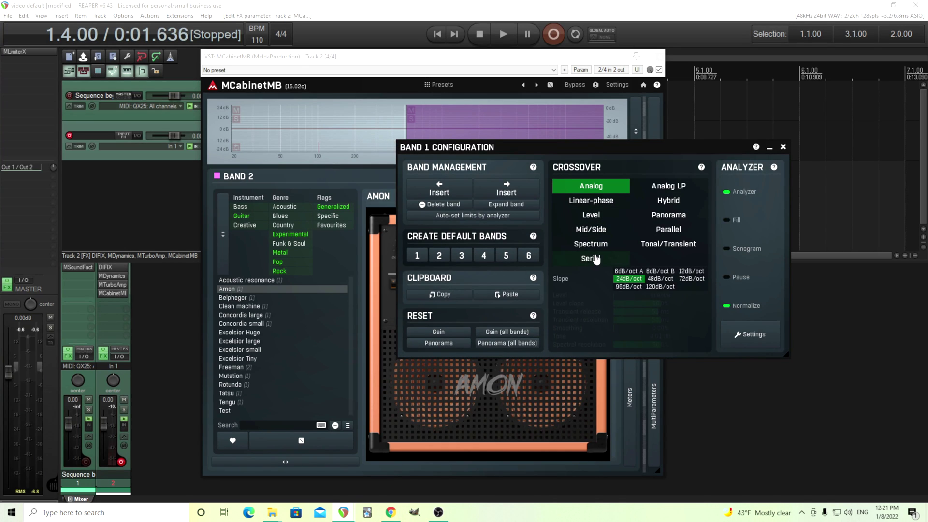
left_click(596, 258)
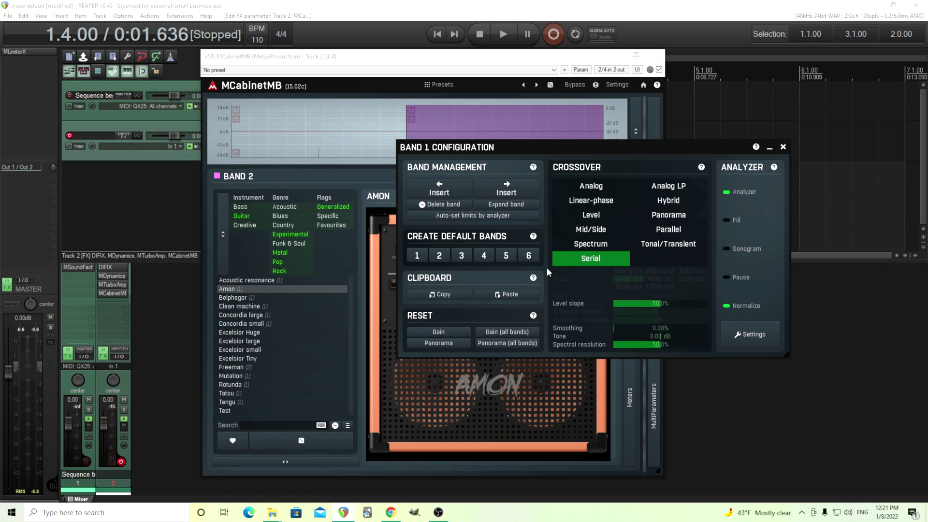
- Load the Blank preset into band 2, open its cabinet editor, then select band 1
left_click(783, 147)
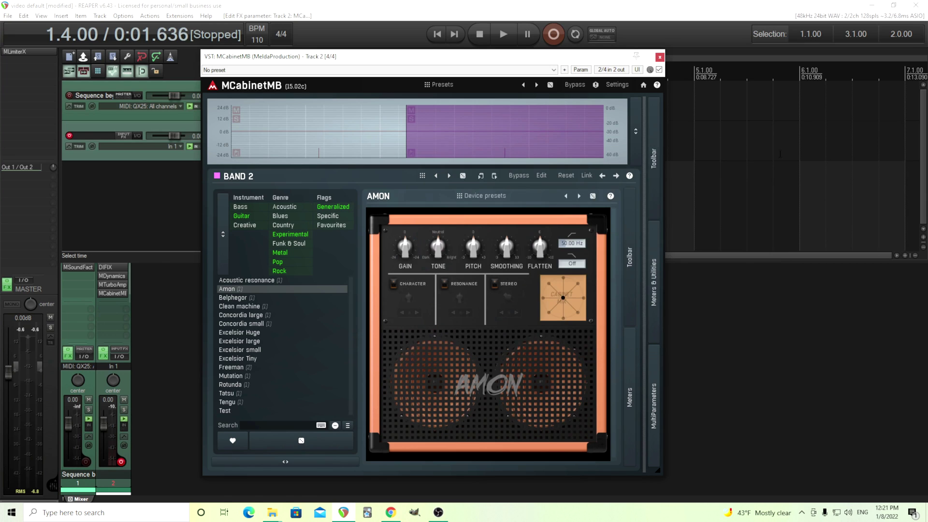
left_click(310, 153)
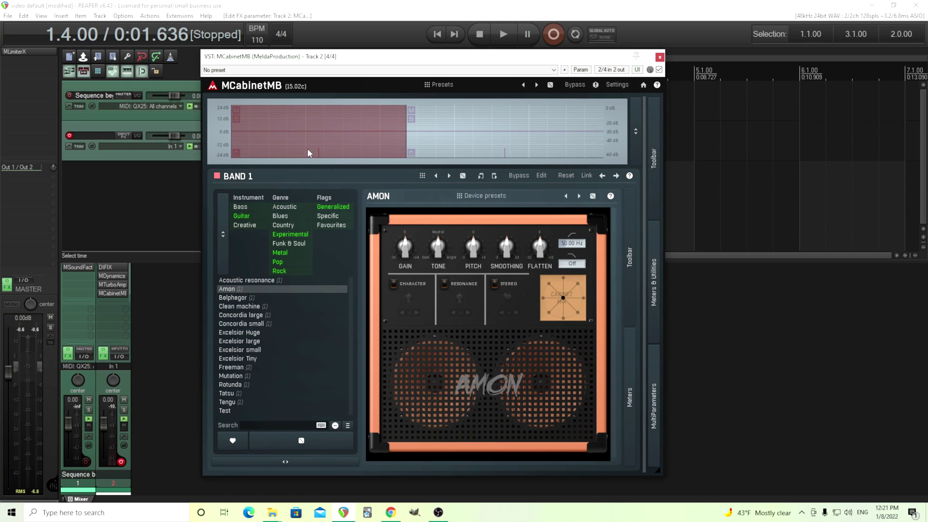
left_click(461, 152)
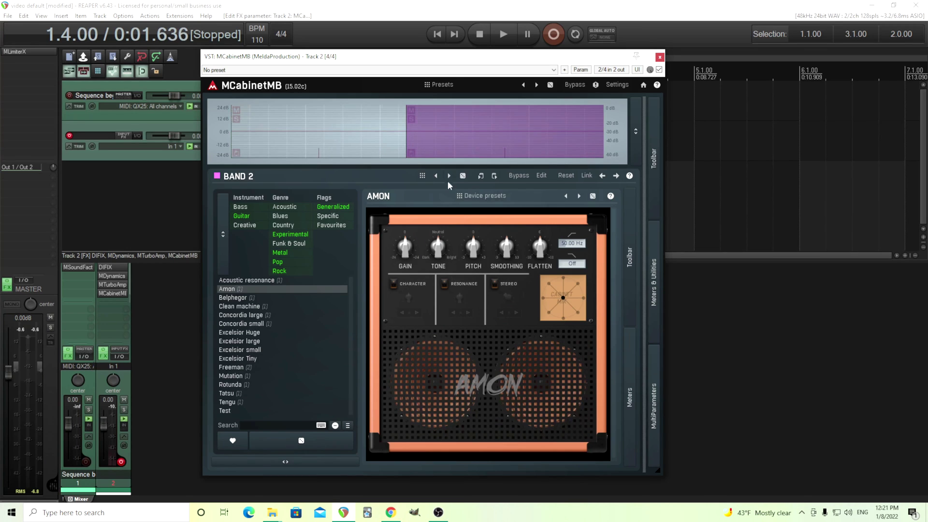
left_click(423, 176)
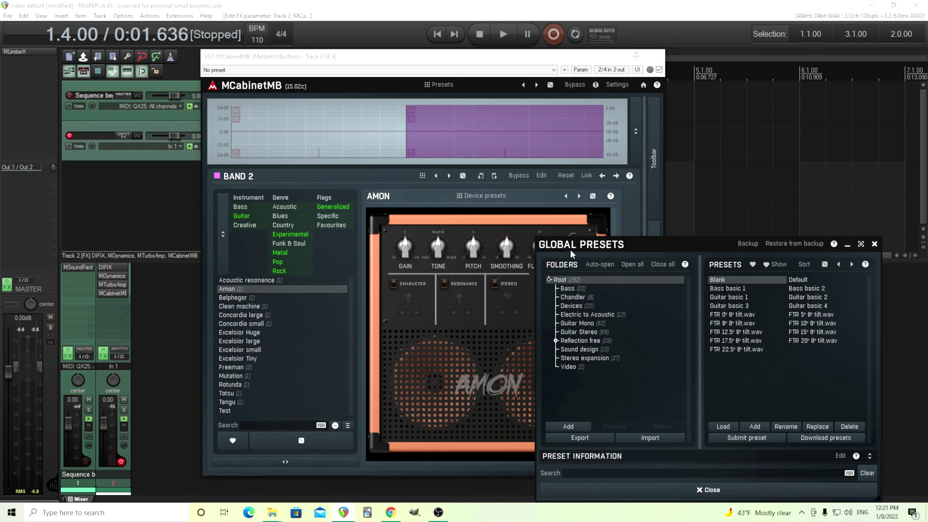
left_click(721, 280)
left_click(682, 490)
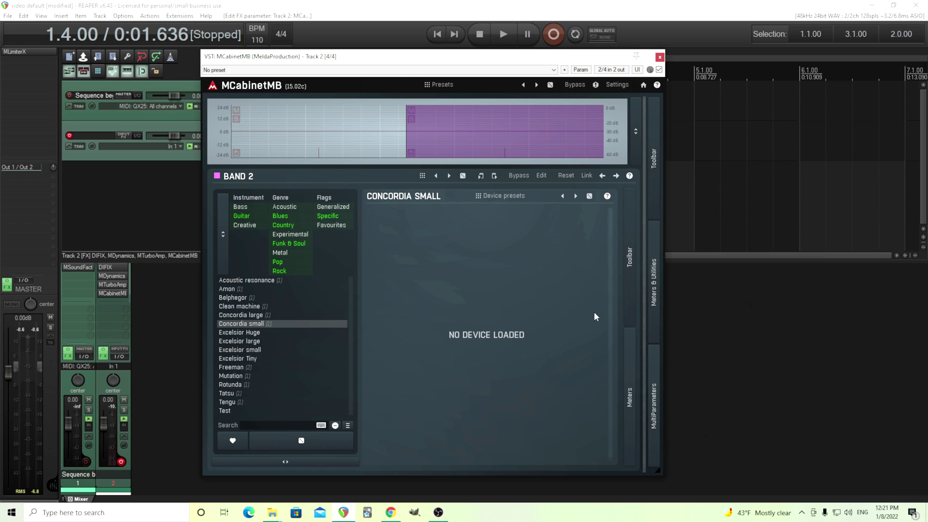
left_click(541, 176)
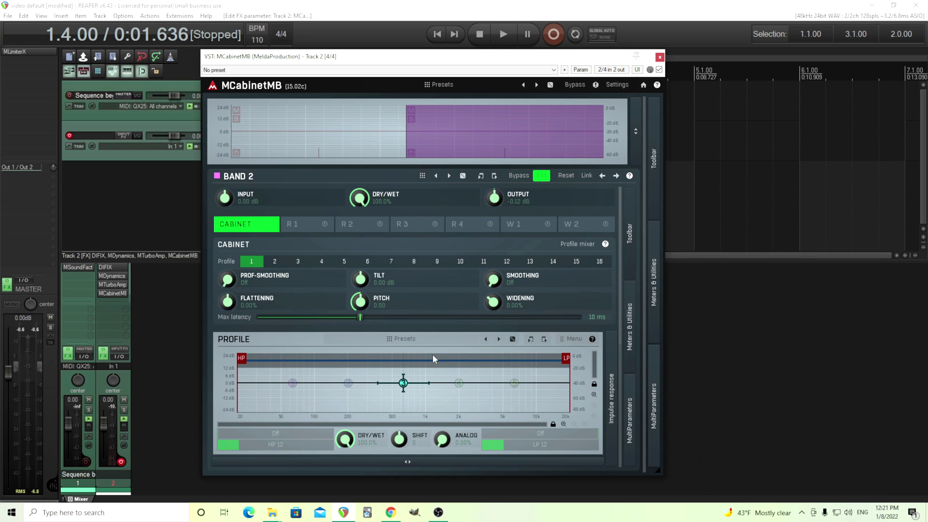
left_click(348, 150)
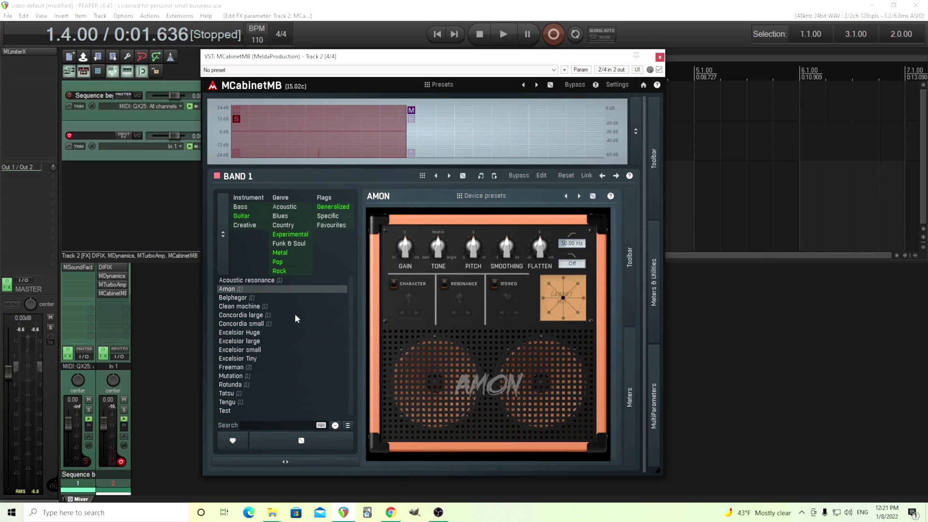
- Load Clean machine on band 1, push Cabinet Mix top-left, and toggle Room on then off
left_click(274, 306)
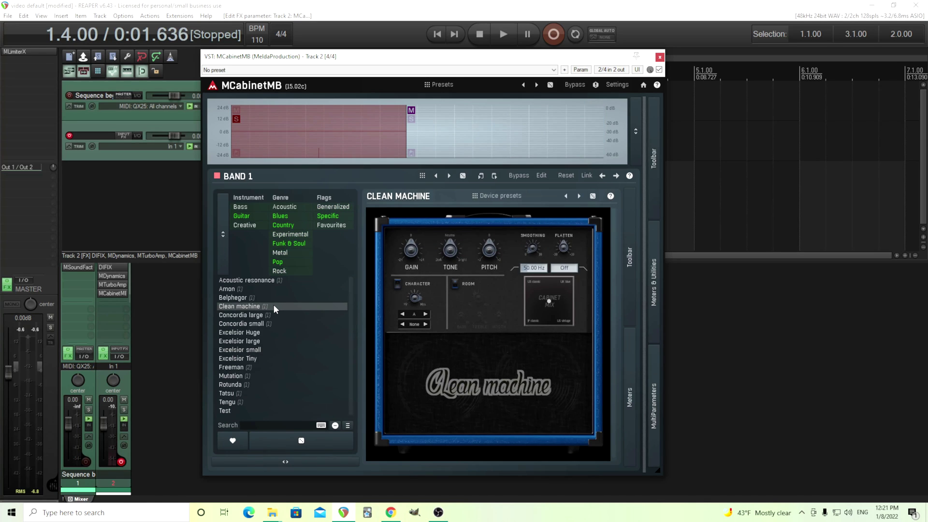
left_click_drag(549, 300, 539, 280)
left_click(456, 286)
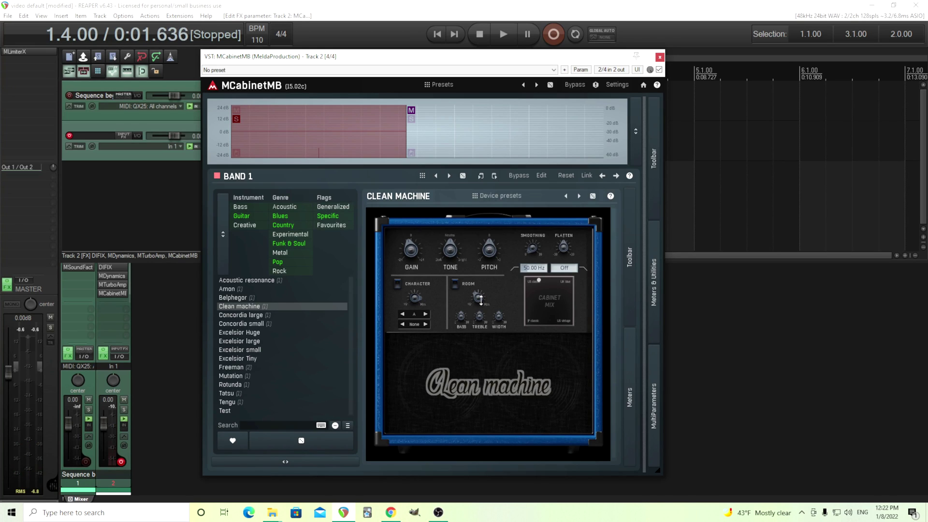
left_click(455, 285)
- Take band 1 out of solo so both bands play
left_click(454, 147)
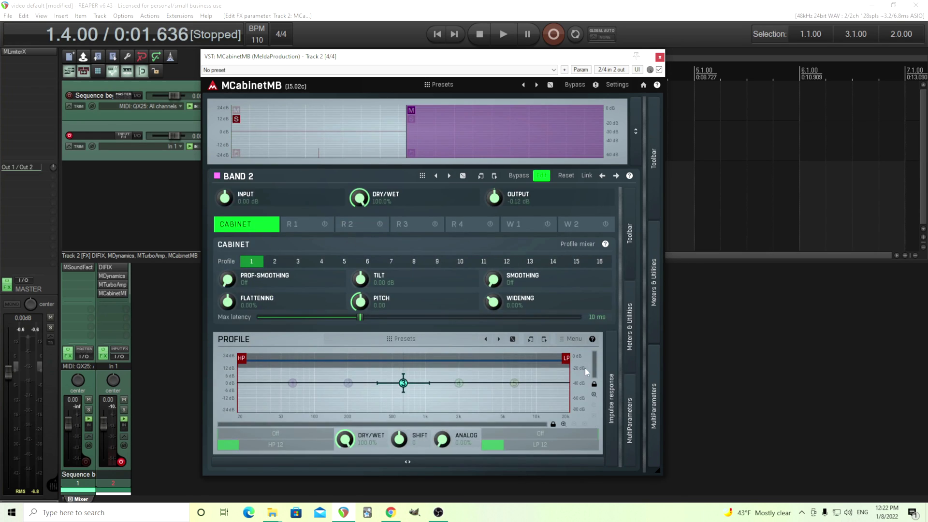
left_click(577, 341)
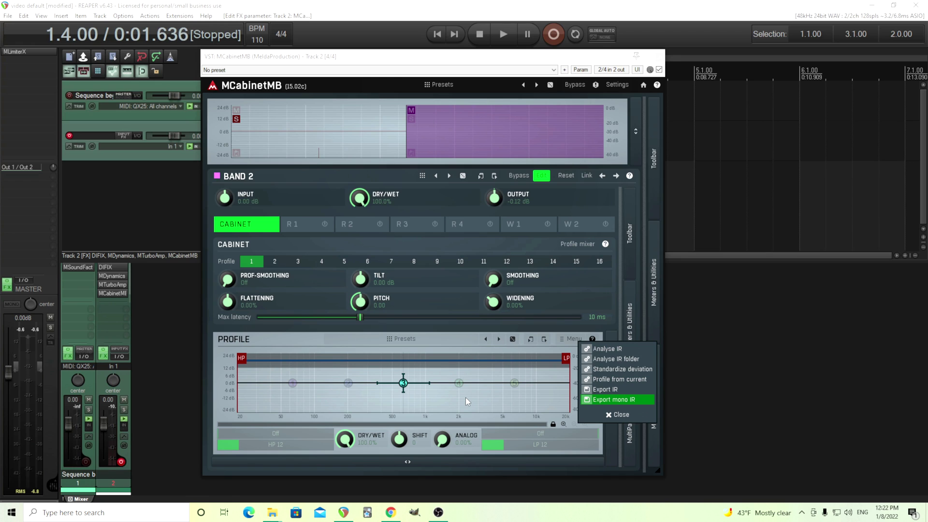
left_click(273, 144)
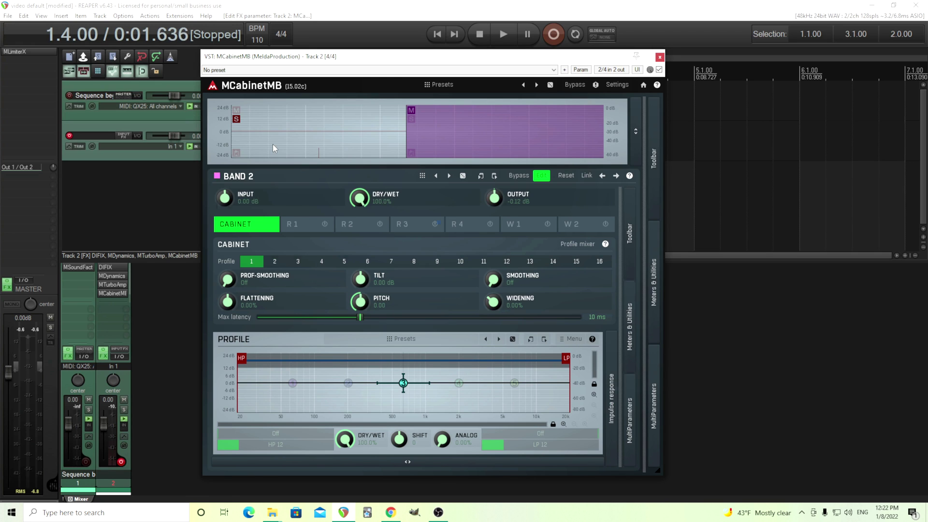
left_click(273, 144)
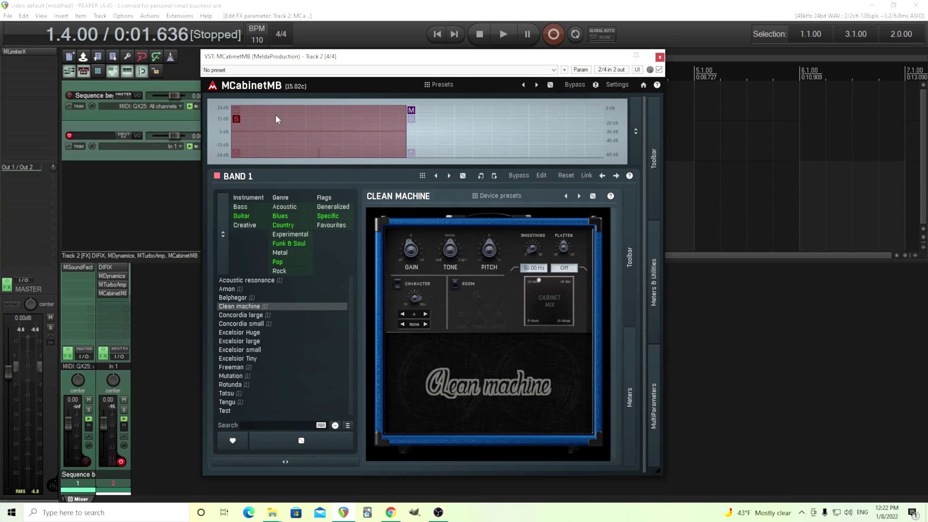
left_click(236, 119)
- Turn band 2's dry/wet down to 0% to compare, then reset it to 100%
left_click(481, 145)
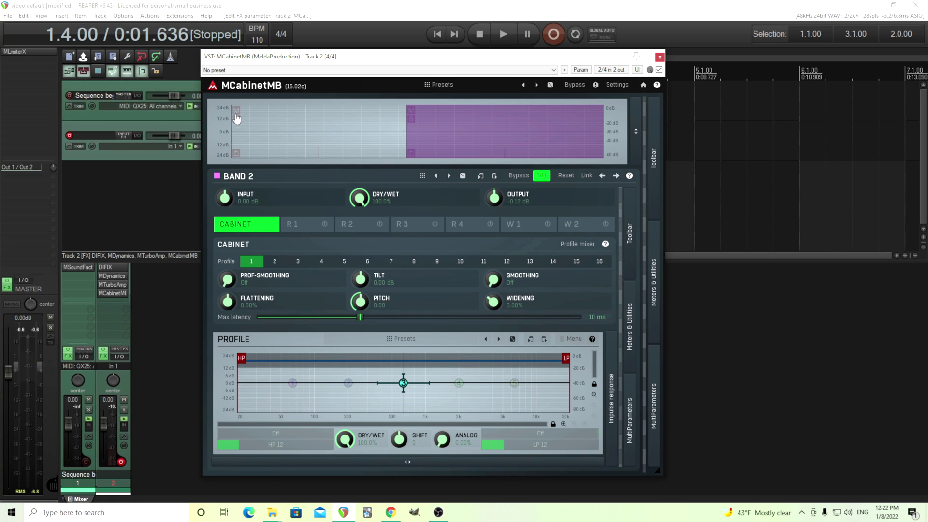
left_click_drag(352, 189, 356, 199)
double_click(363, 199)
- Enable band 2's Widener 1 and set its character to 100%
left_click(518, 230)
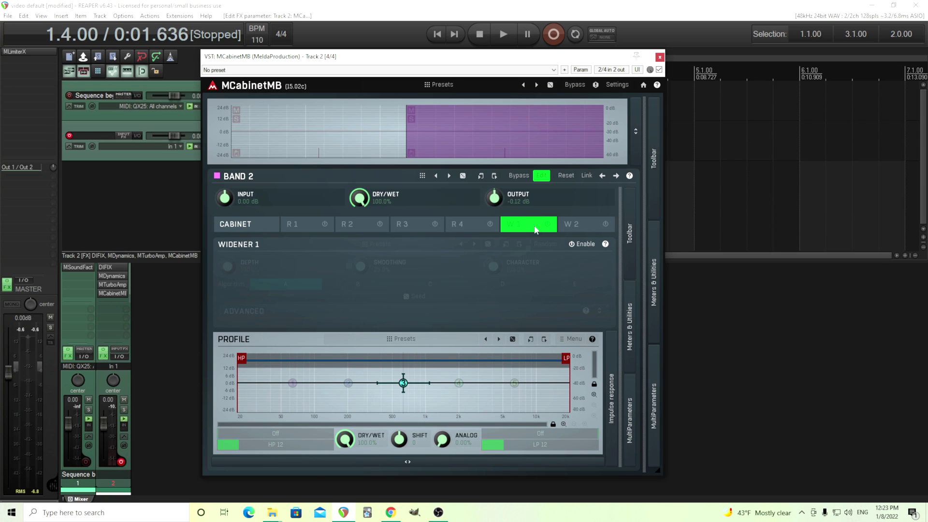
left_click(548, 225)
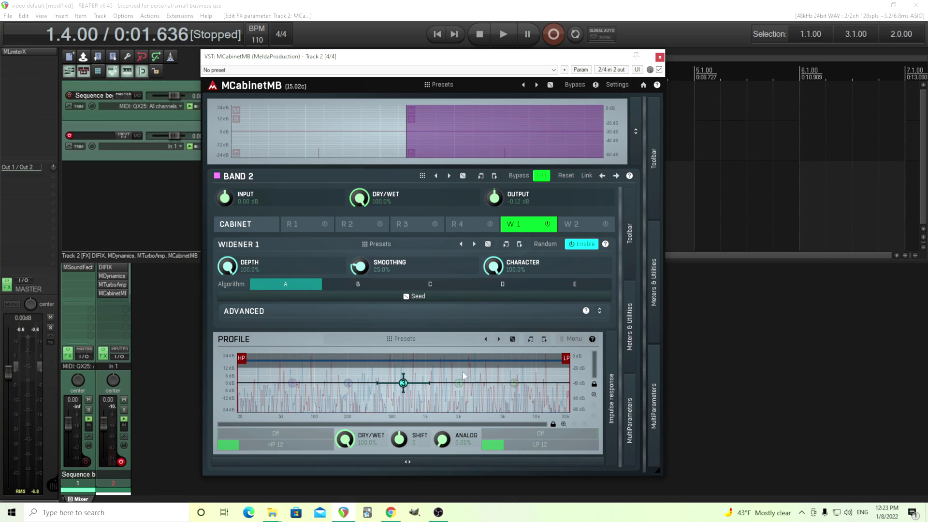
left_click_drag(494, 266, 493, 310)
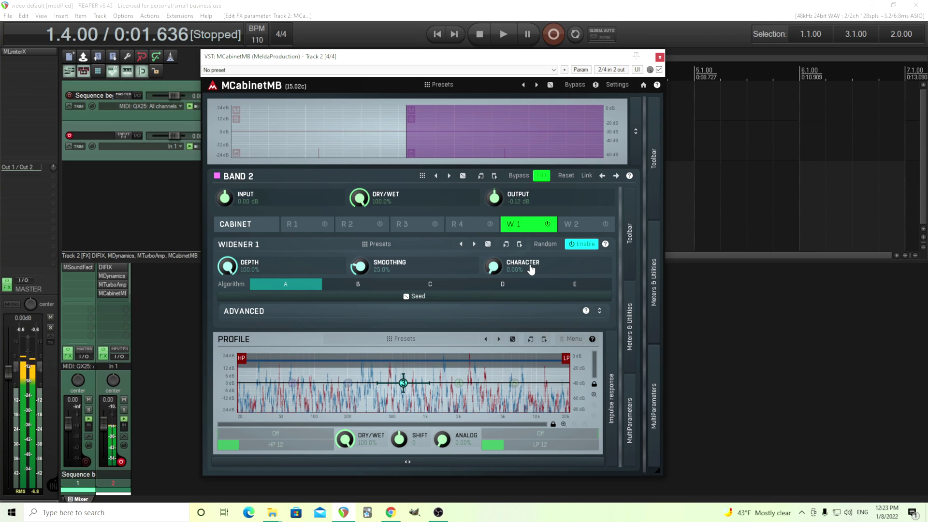
left_click_drag(493, 266, 494, 295)
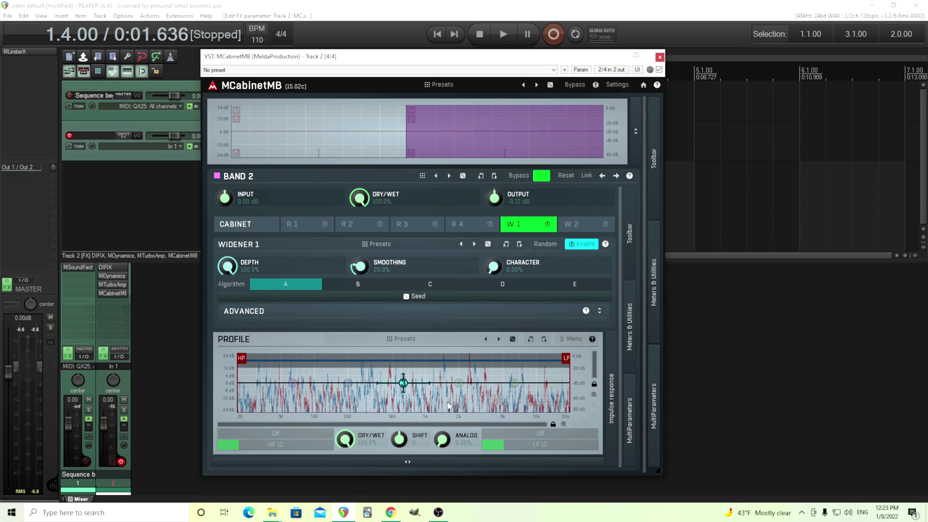
double_click(494, 267)
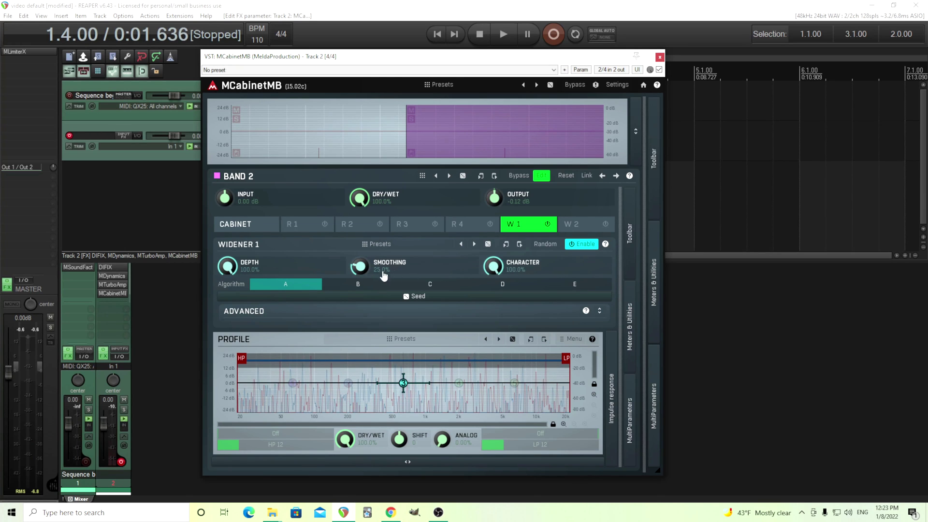
- Try more and then no widener smoothing, settling at about 9%
left_click_drag(360, 265, 360, 213)
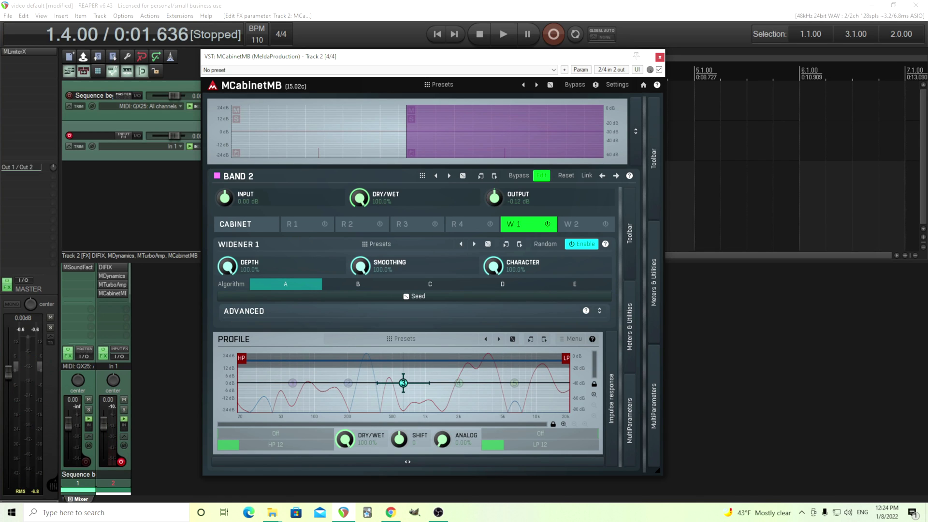
left_click_drag(365, 261, 364, 300)
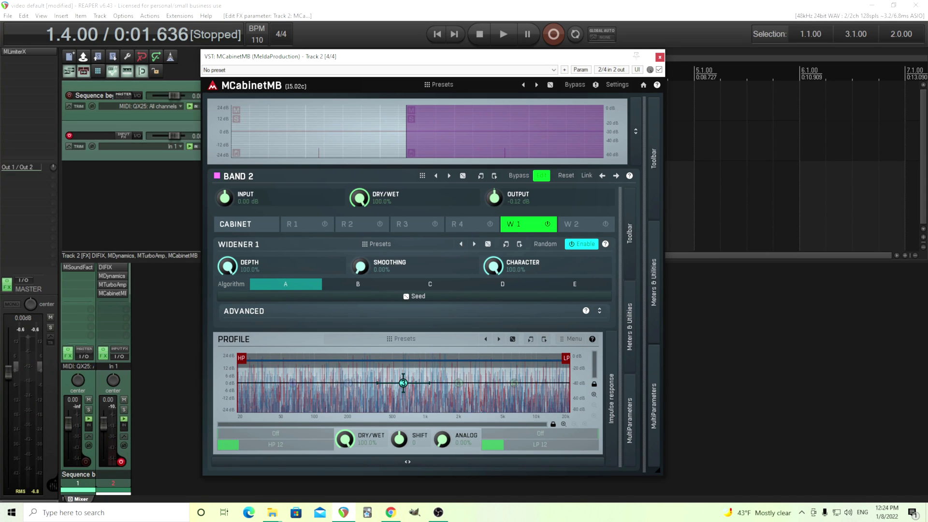
left_click_drag(360, 266, 360, 259)
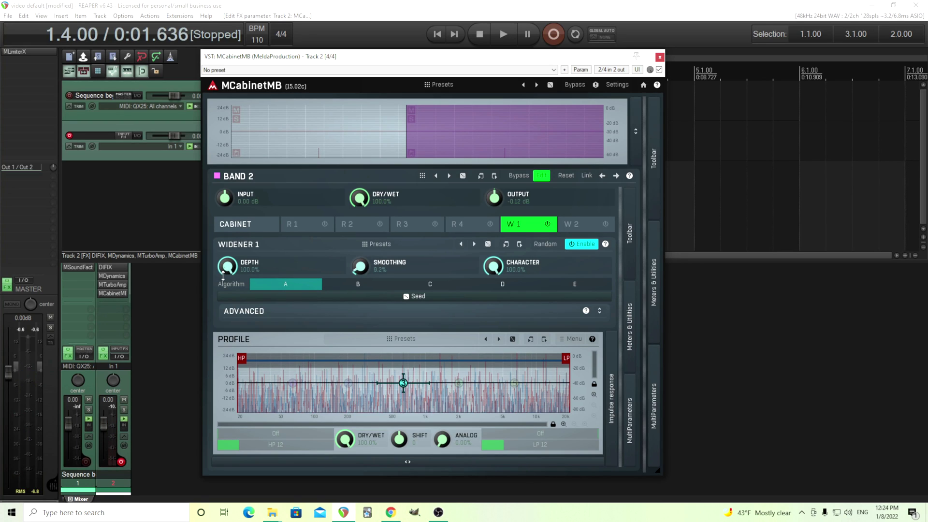
- Audition widener algorithms B, C and D, settle on E, and reroll the random seed twice
left_click(356, 284)
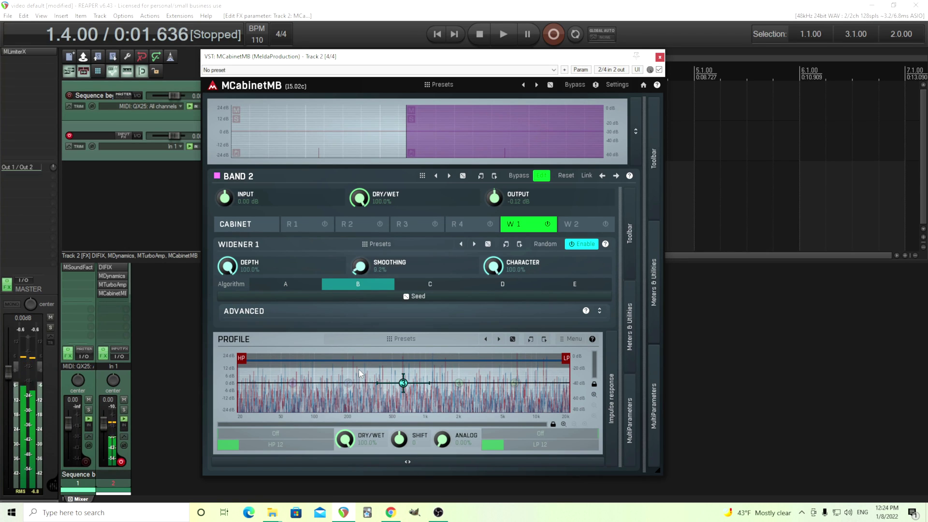
left_click(415, 288)
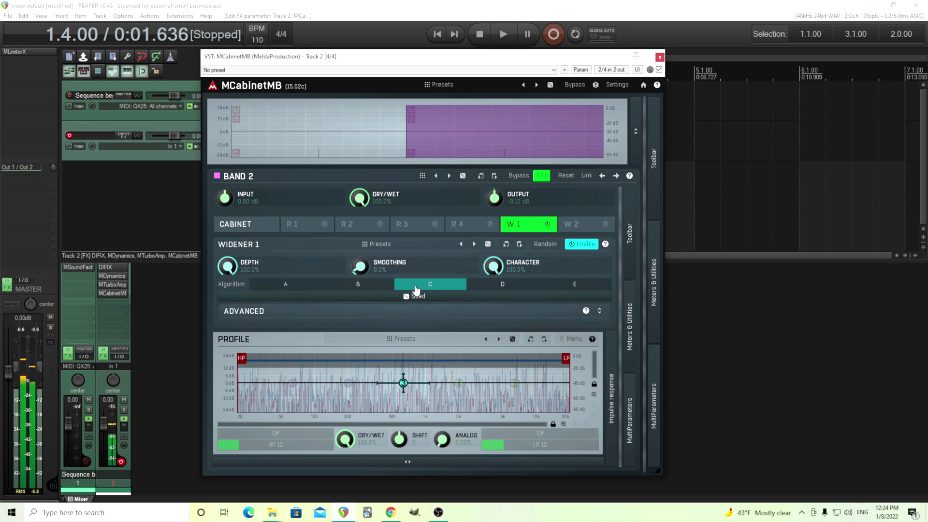
left_click(472, 285)
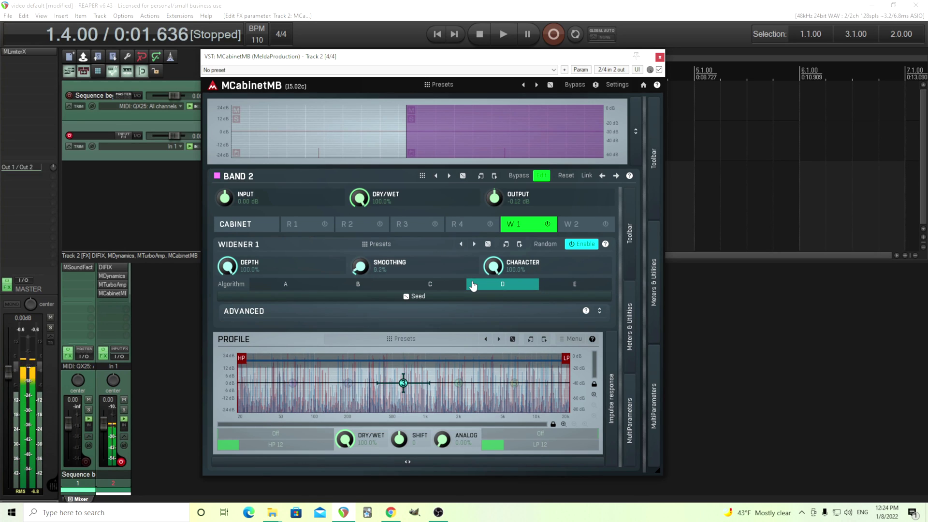
left_click(562, 285)
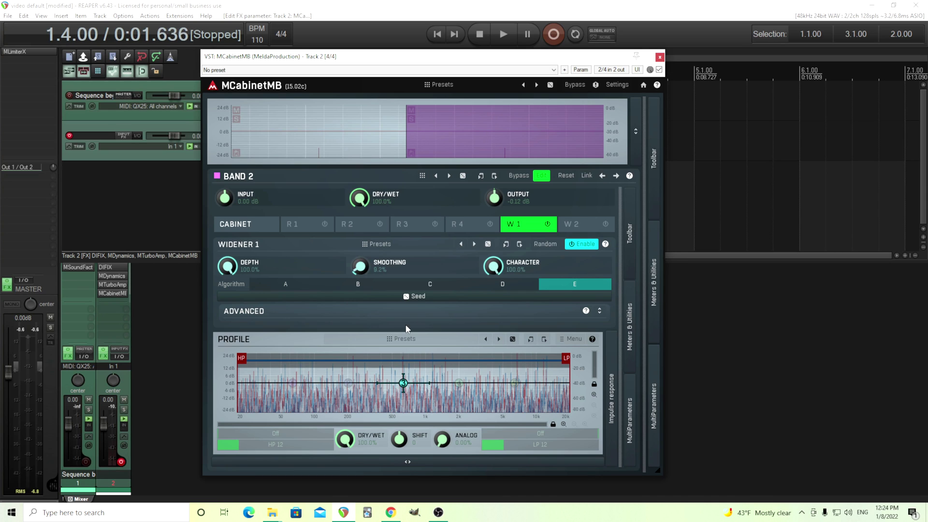
left_click(419, 297)
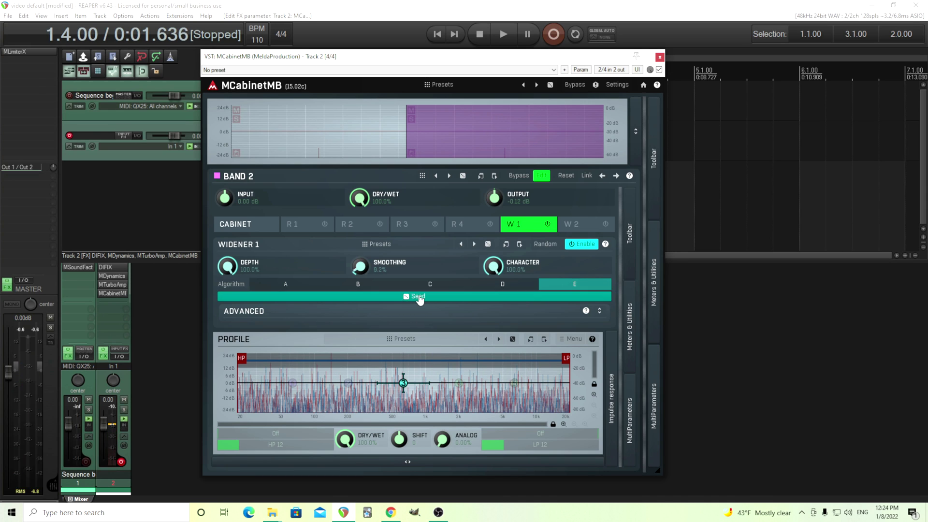
left_click(419, 297)
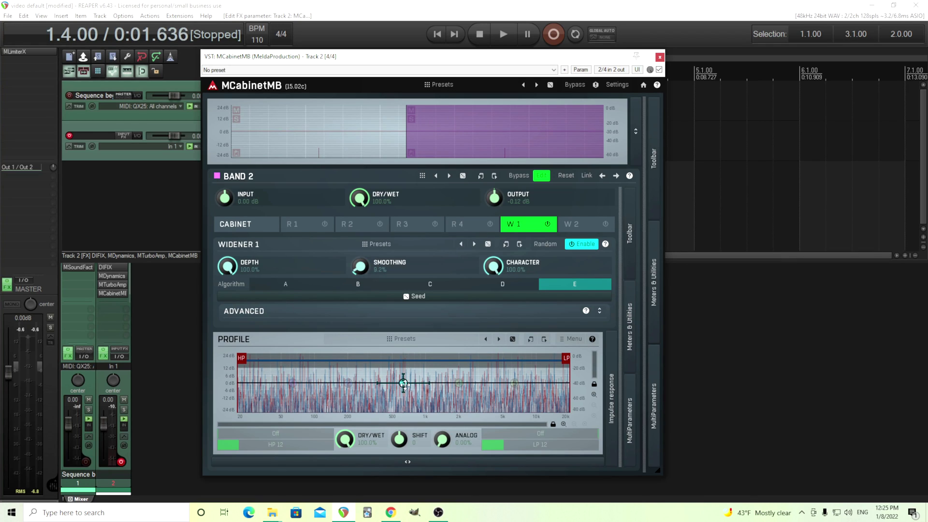
- Lower band 2's profile low-pass to about 4581 Hz and pull node 3 into a dip near 2.5–3 kHz
left_click_drag(564, 358, 421, 358)
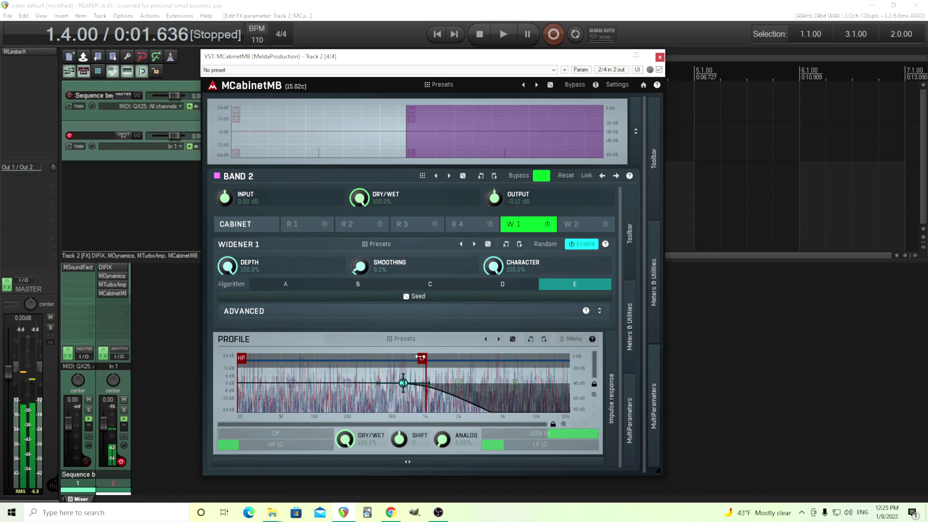
left_click_drag(420, 359, 463, 357)
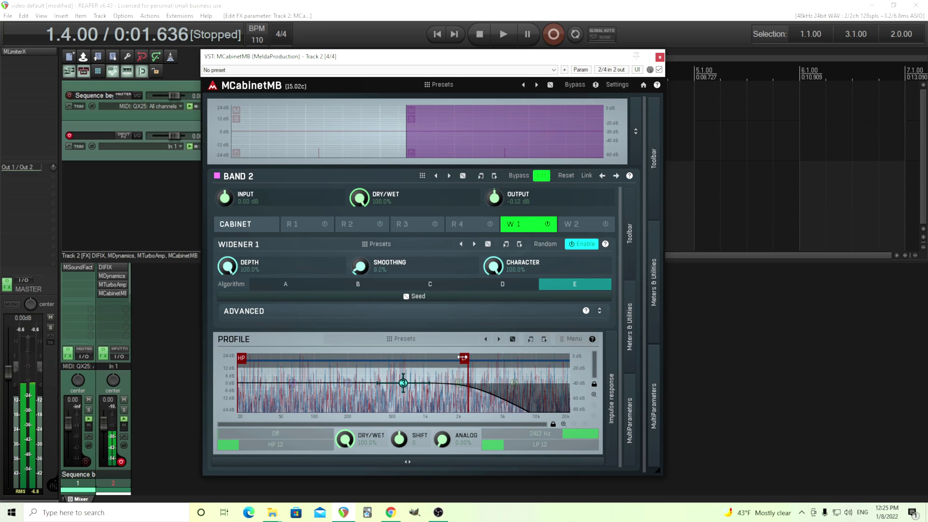
left_click_drag(464, 358, 495, 358)
left_click_drag(403, 383, 478, 384)
- Give profile node 3 a negative dynamics cut (about -4.80 dB), then close its settings
double_click(479, 385)
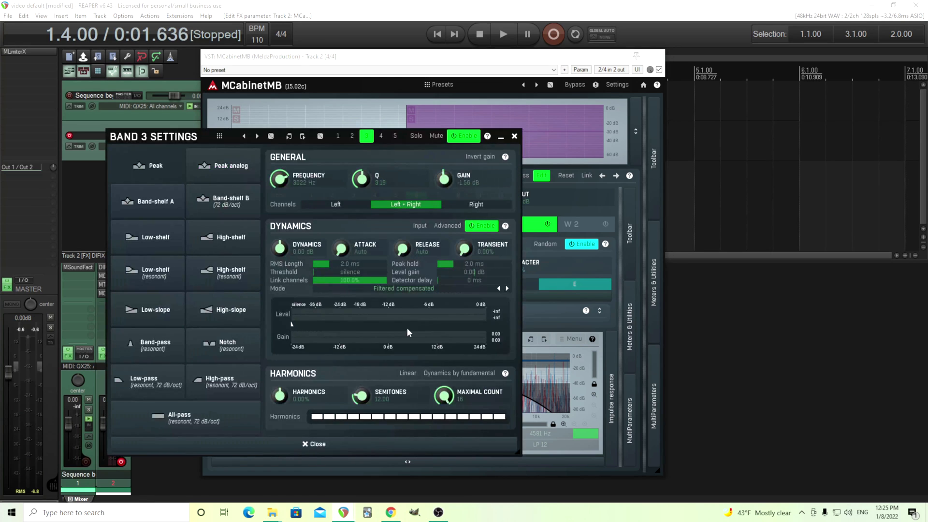
left_click_drag(293, 240, 293, 253)
left_click(514, 136)
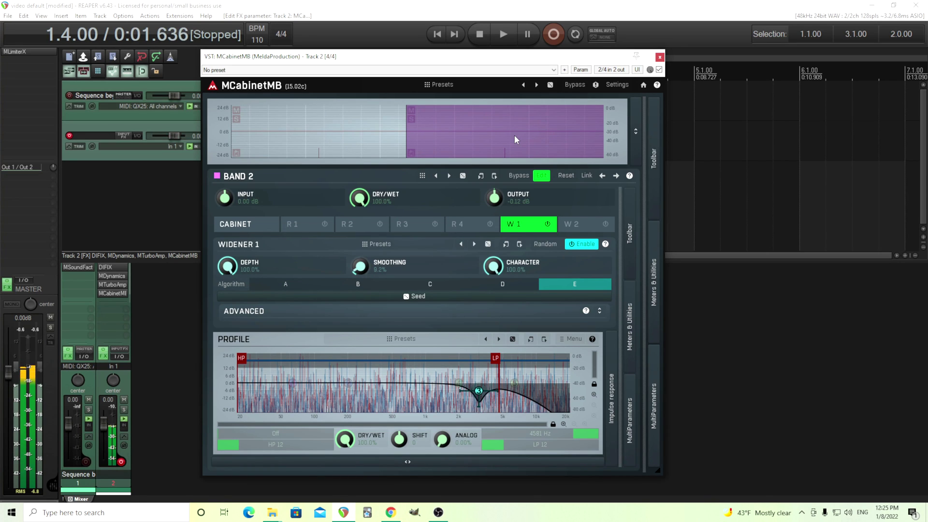
- Raise band 2's profile high-pass from 20 Hz, then pull it back toward about 88 Hz
left_click_drag(241, 361, 356, 357)
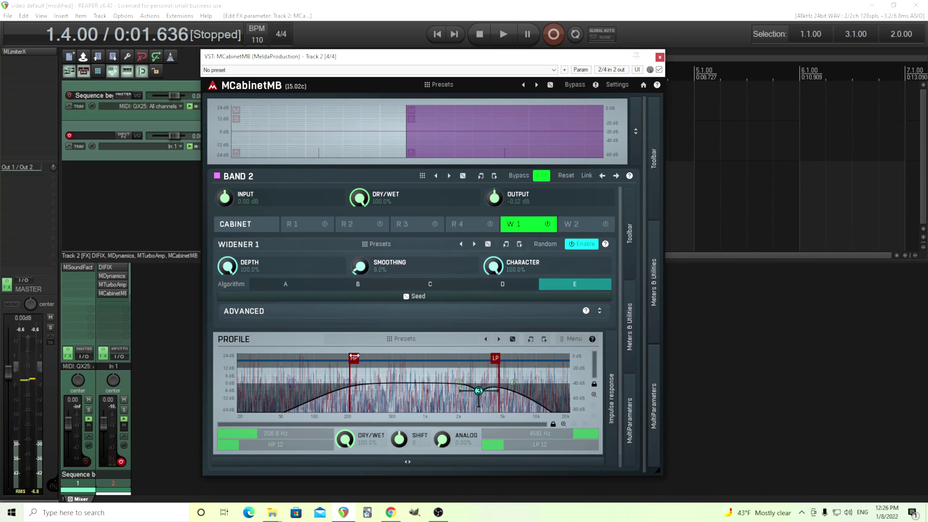
left_click_drag(355, 358, 307, 360)
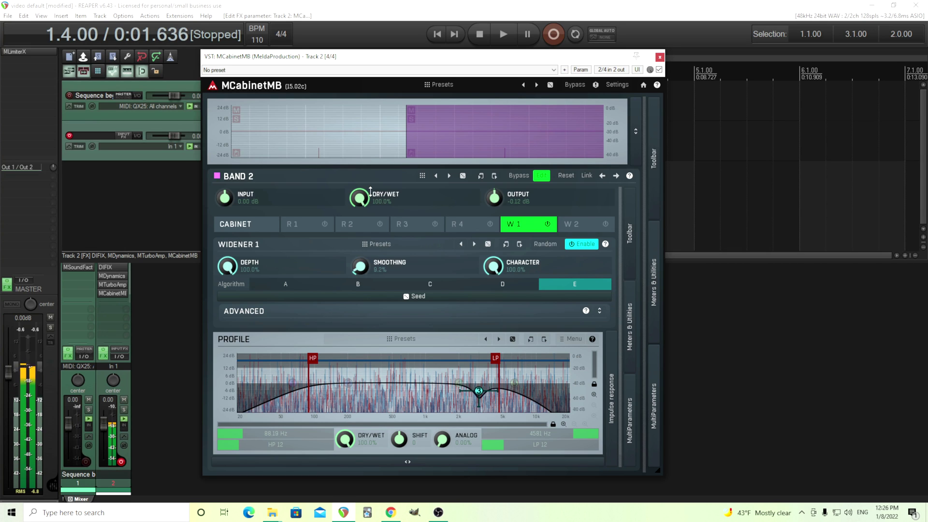
- Compare band 2 dry and wet, set its output to +1.54 dB and dry/wet to about 45.6%
left_click_drag(371, 192, 371, 228)
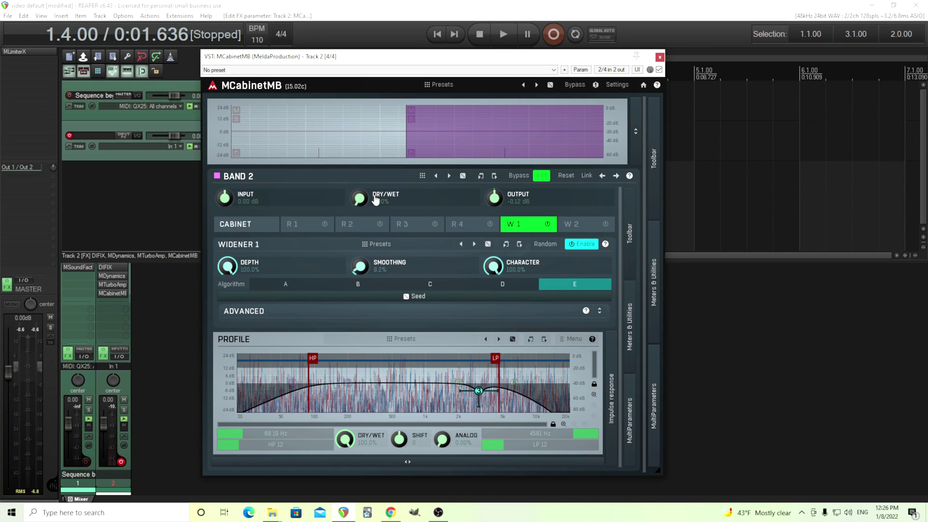
double_click(495, 198)
left_click_drag(490, 198, 493, 193)
left_click_drag(361, 200, 361, 189)
left_click_drag(359, 197, 373, 206)
left_click_drag(361, 199, 361, 180)
- Show band 2's CABINET settings along with the Meters & Utilities side panel
left_click(259, 229)
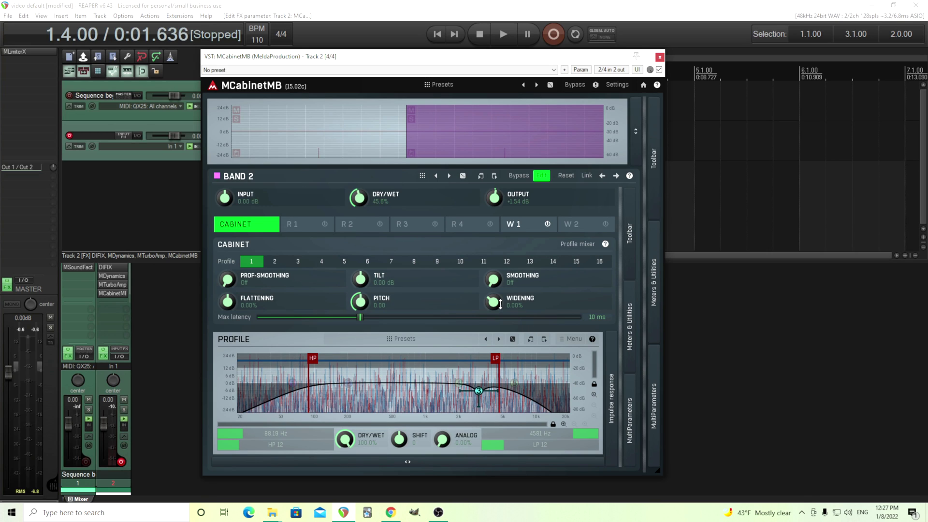
left_click(656, 300)
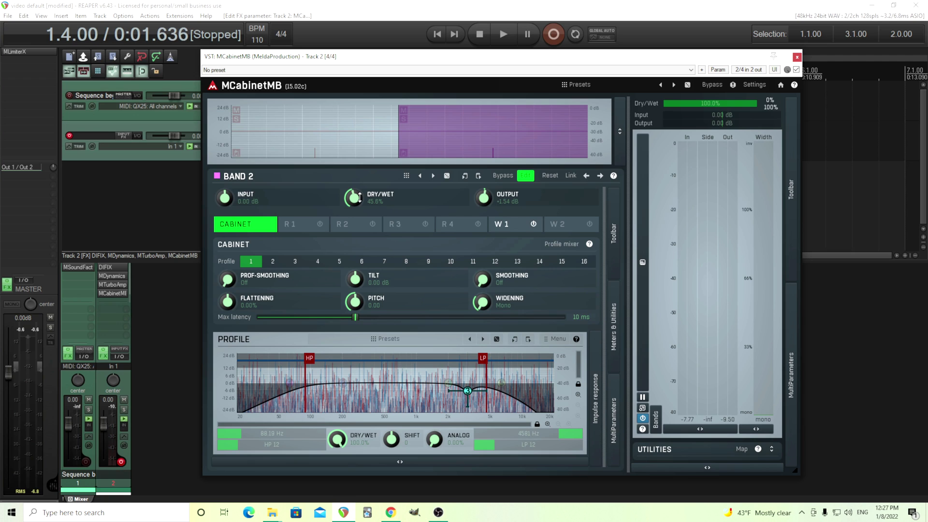
- Compare band 2 at 100% and 0% dry/wet, then blend it to about 44%
double_click(358, 197)
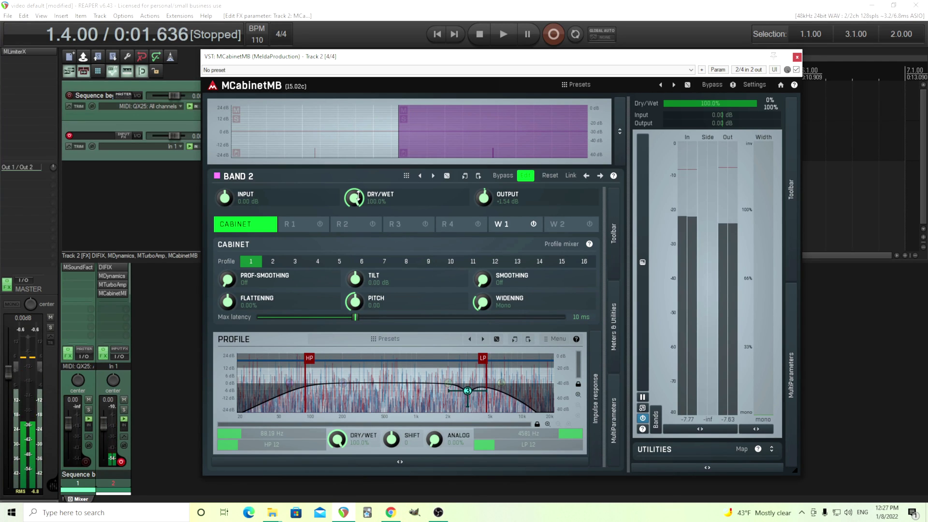
left_click_drag(358, 196, 372, 206)
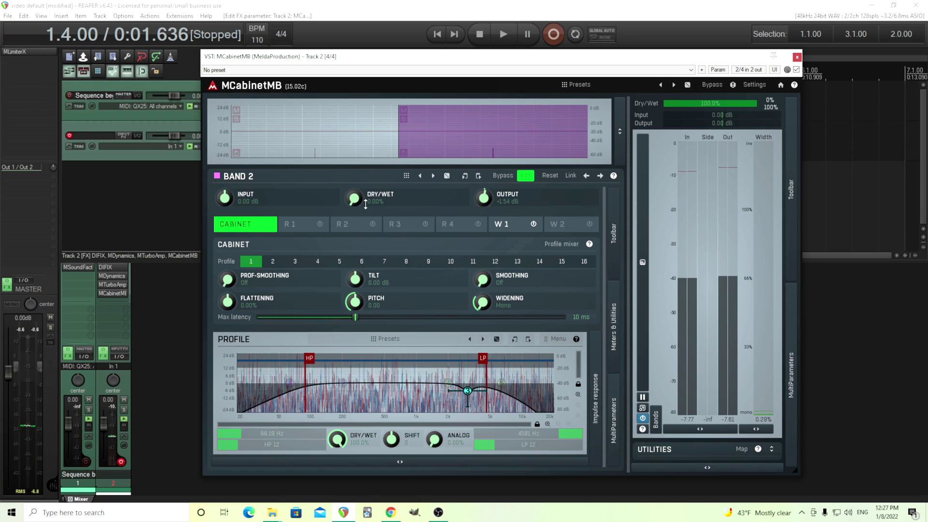
left_click_drag(365, 203, 365, 189)
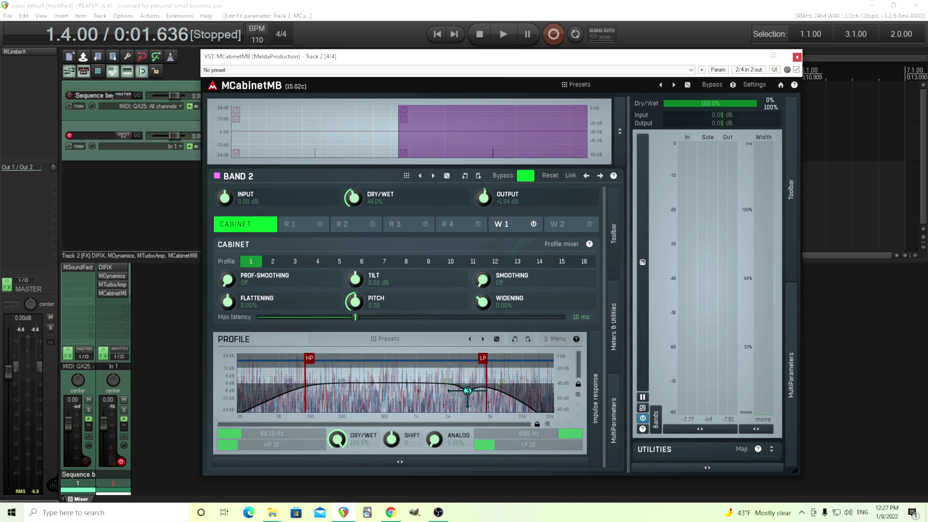
- Sweep band 2's tilt from -24 to +24 dB, reset it to 0 dB, and turn the high-pass Off
left_click_drag(360, 276, 359, 314)
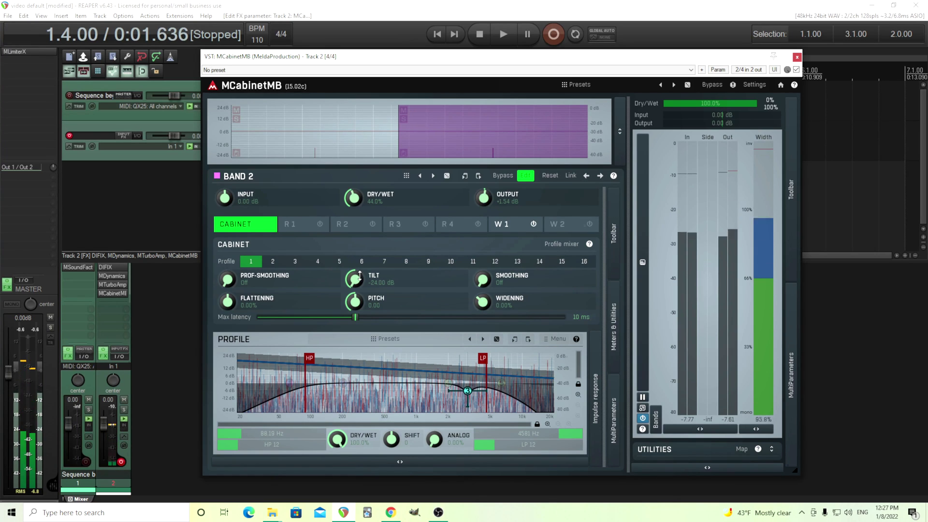
left_click_drag(360, 275, 359, 237)
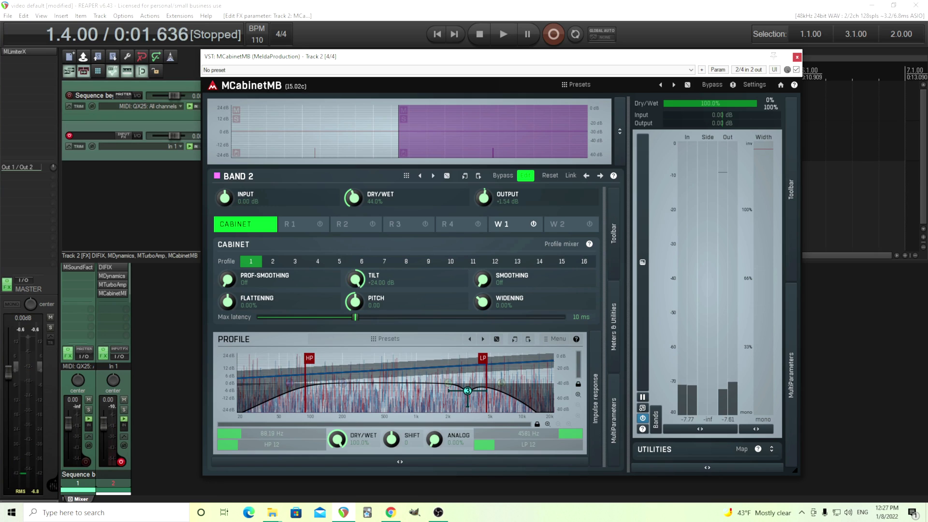
double_click(357, 278)
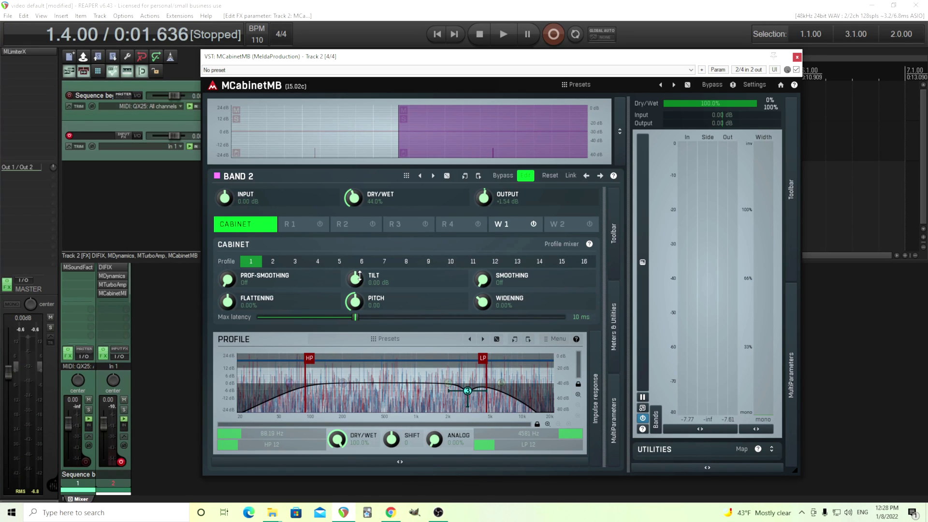
left_click_drag(305, 357, 205, 359)
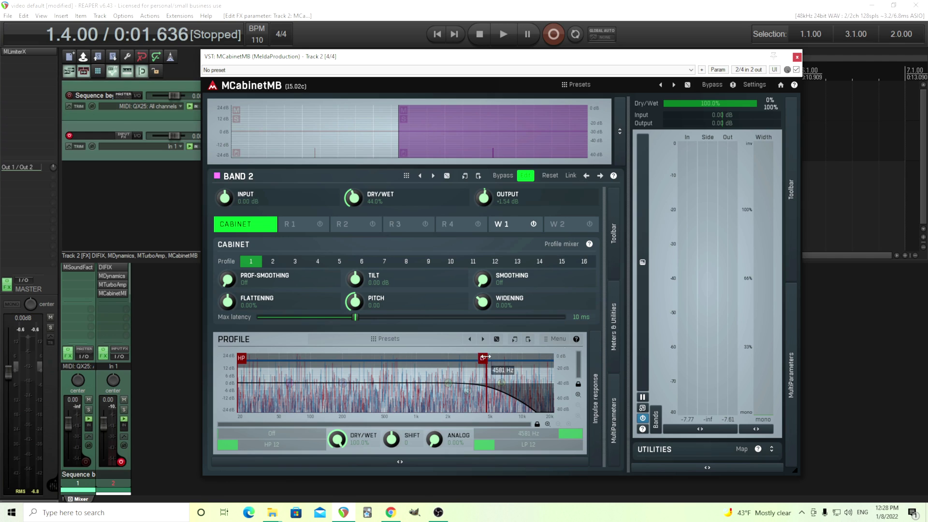
- Turn band 2's profile low-pass filter Off and disable Widener 1
left_click_drag(482, 358, 554, 359)
left_click(534, 224)
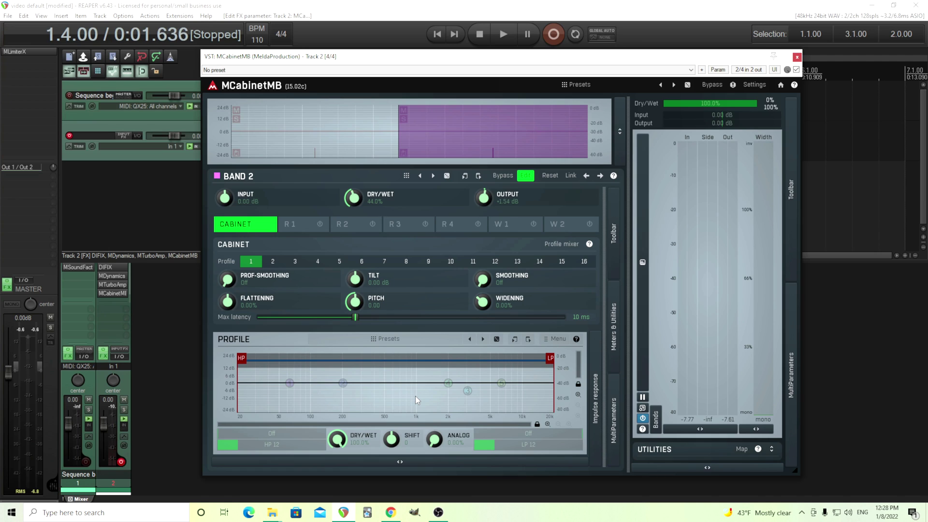
- Analyse Ruby Room.wav from the room irs folder into band 2's profile with Analyse IR
left_click(556, 343)
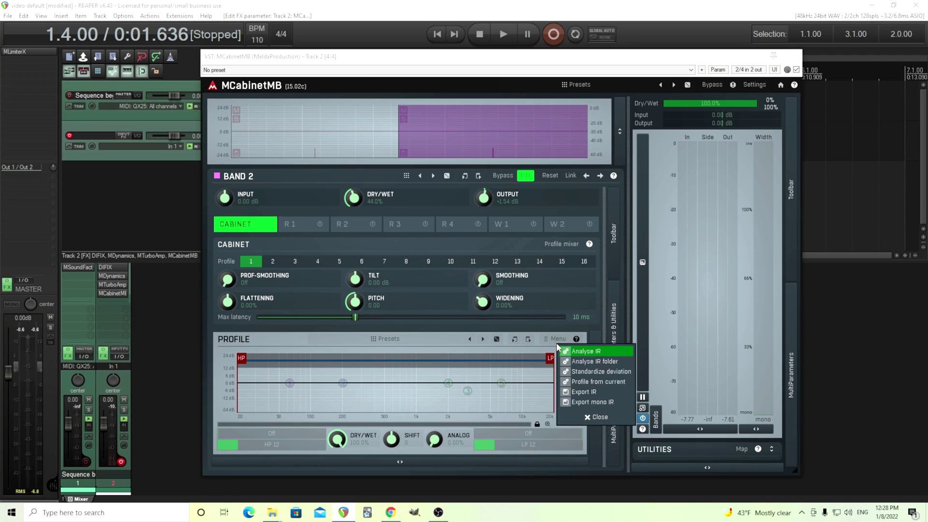
left_click(592, 354)
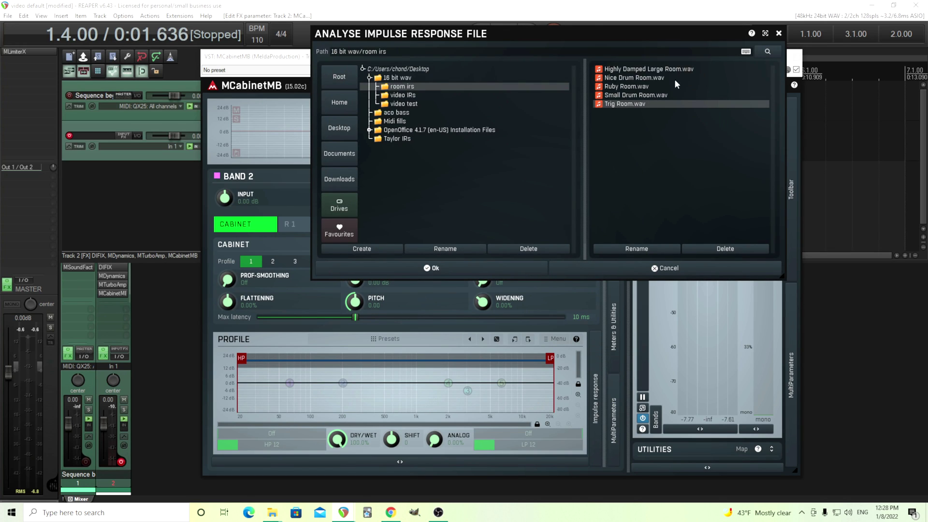
left_click(656, 83)
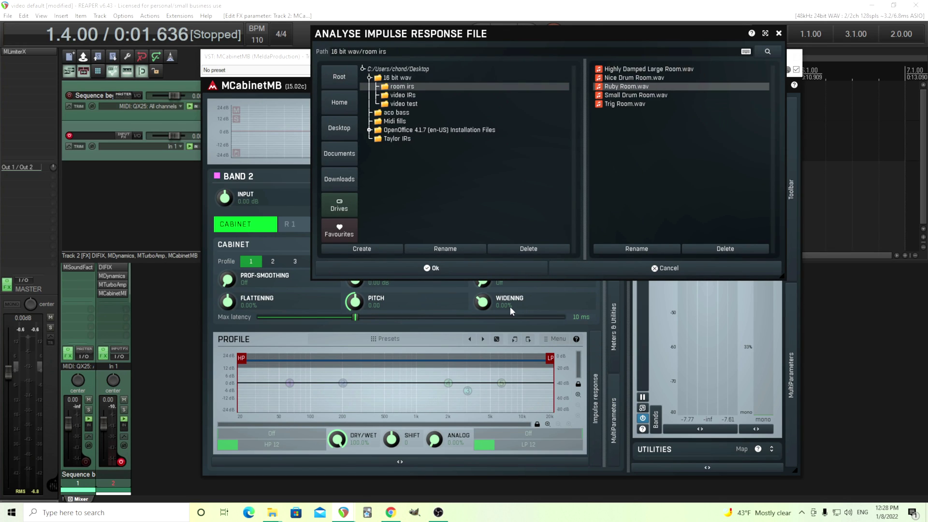
left_click(484, 269)
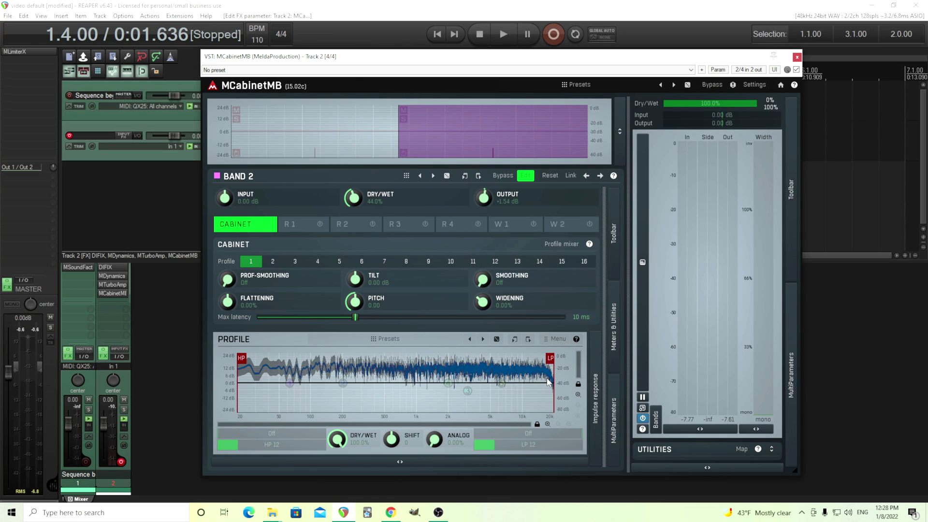
- Audition band 2 at 0% dry/wet, then return it to 100% wet
left_click_drag(355, 193, 355, 227)
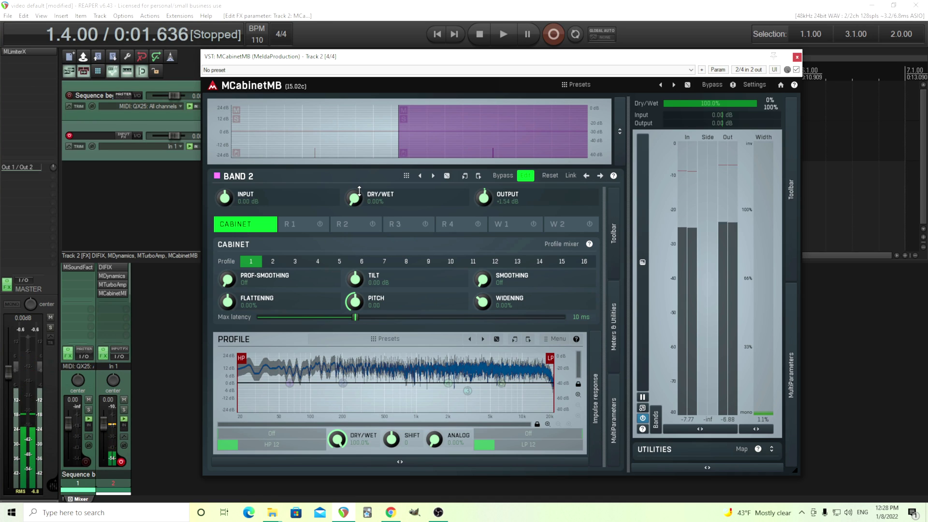
double_click(364, 196)
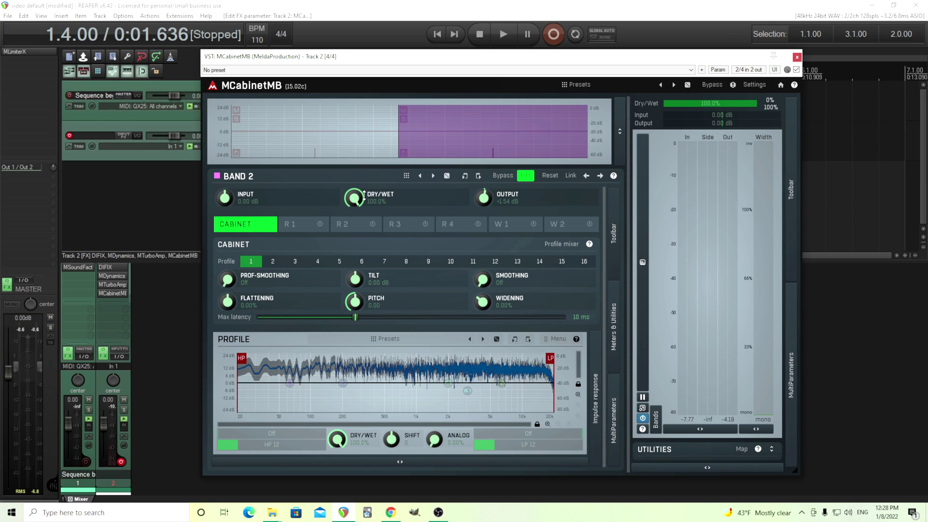
- Enable Widener 1 at 100% depth and lower band 2's dry/wet to about 40.8%
left_click(520, 226)
left_click(533, 224)
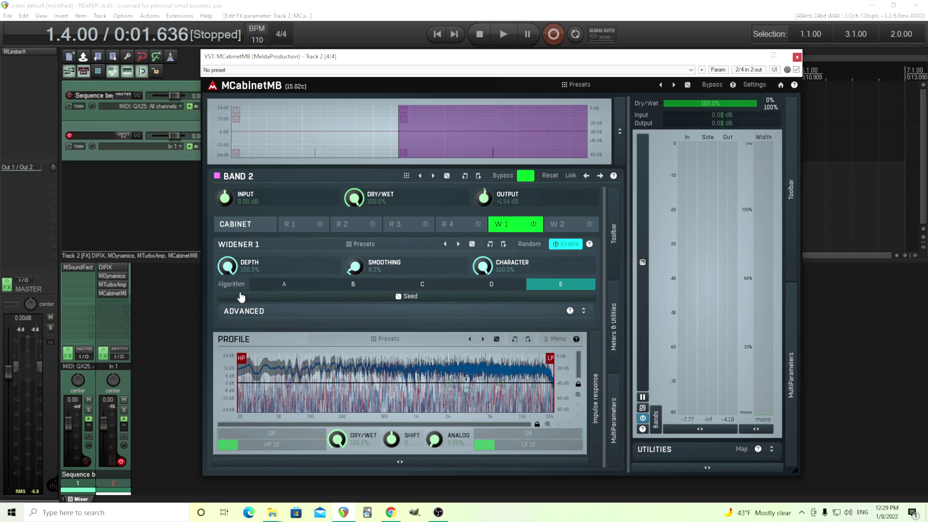
left_click_drag(227, 265, 227, 285)
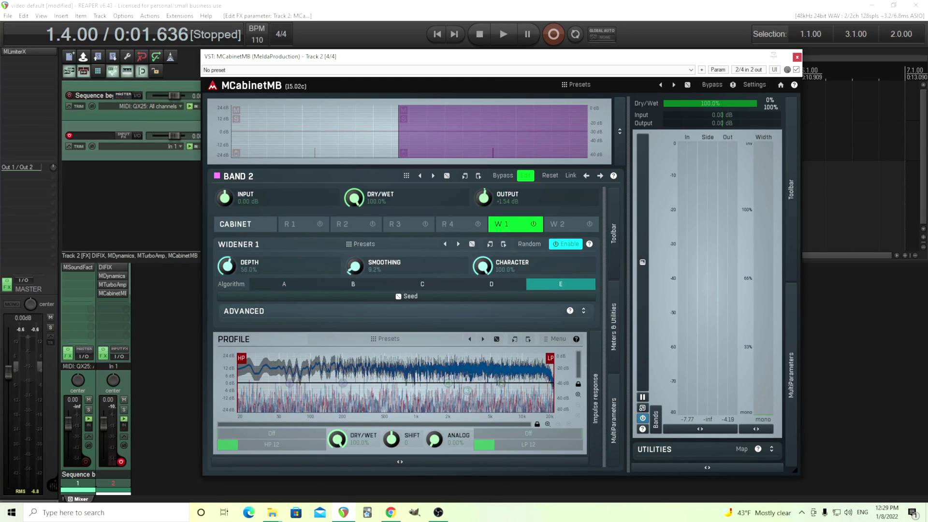
double_click(231, 266)
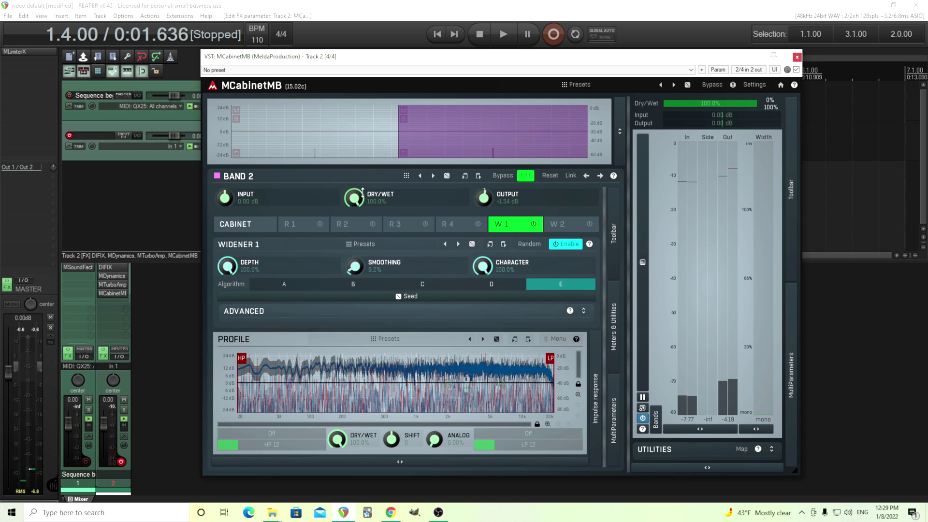
left_click_drag(353, 197, 353, 217)
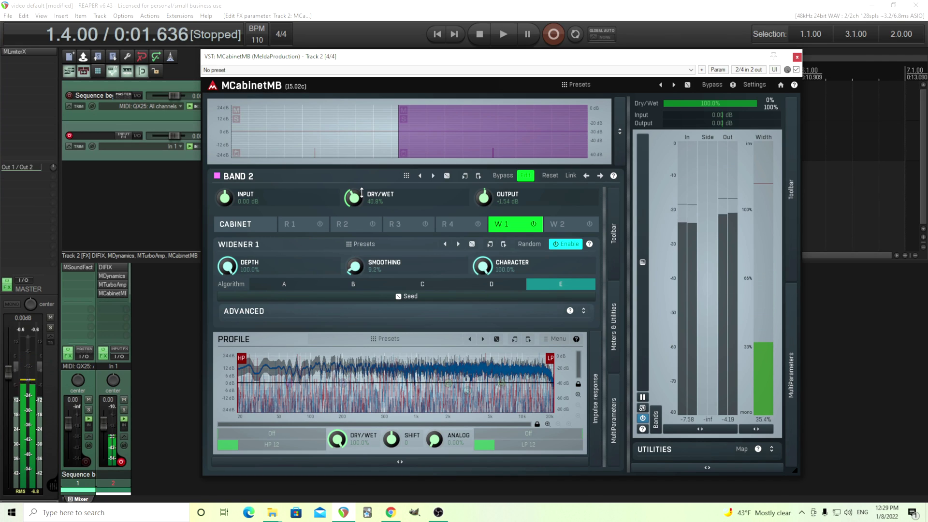
- Disable Widener 1 and raise band 2's cabinet profile smoothing to 100%
left_click(533, 224)
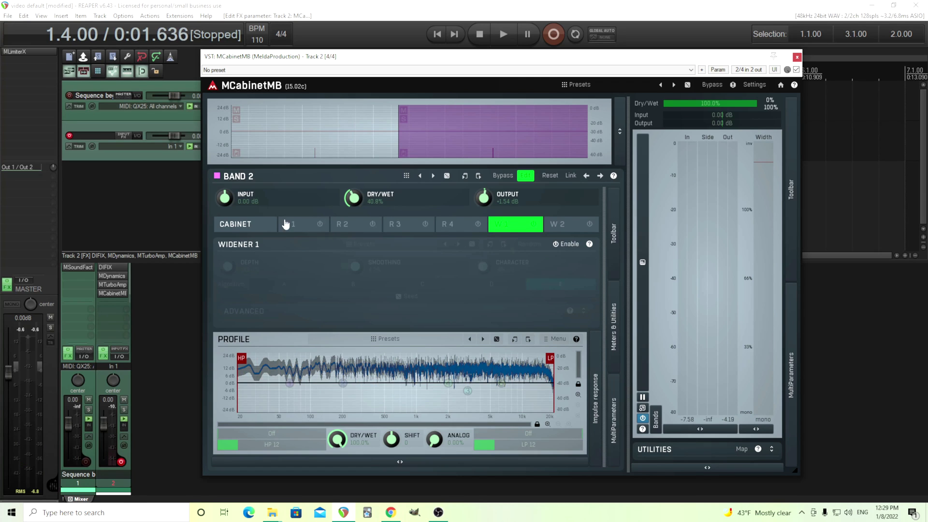
left_click(271, 224)
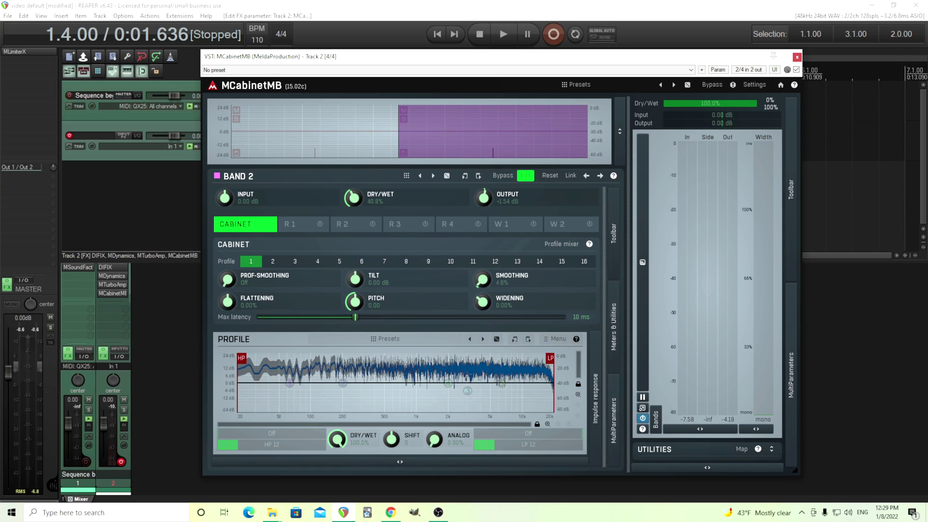
left_click_drag(482, 279, 482, 249)
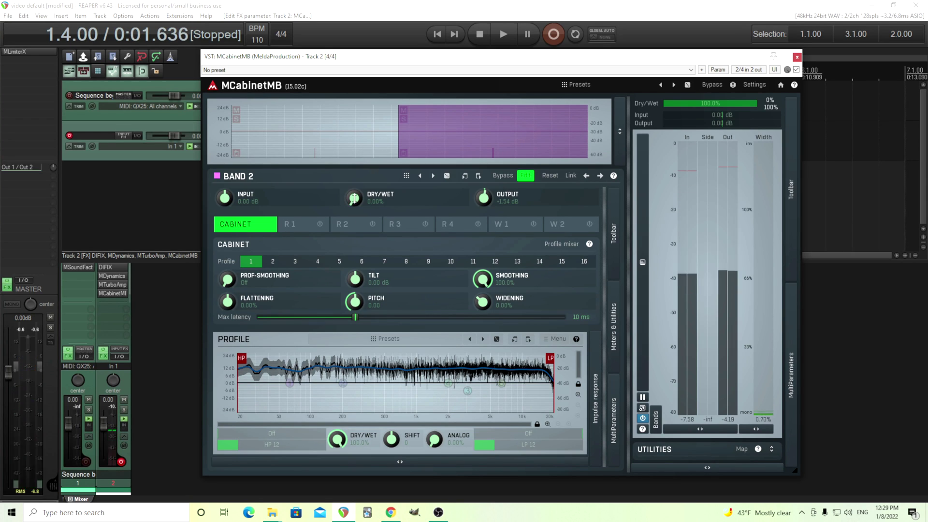
- Toggle band 2 between fully wet and fully dry, leaving dry/wet at 100%
double_click(354, 198)
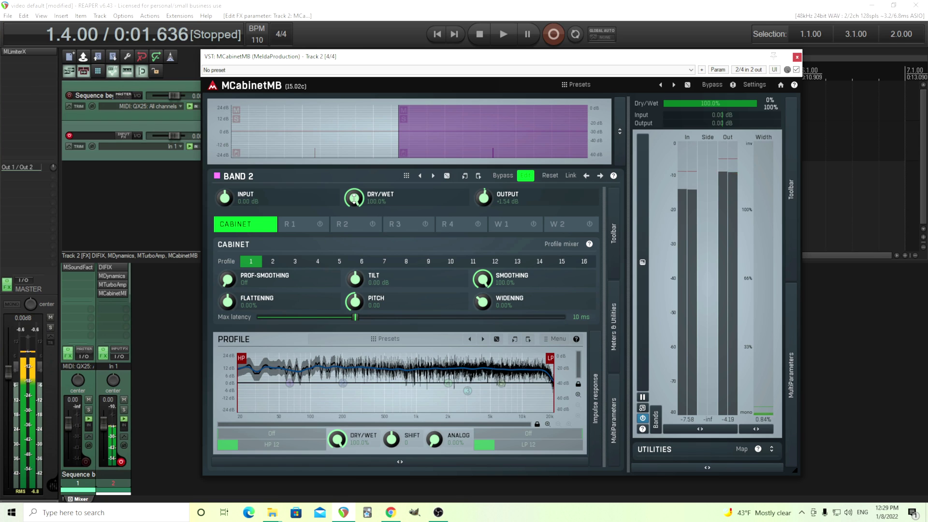
double_click(355, 198)
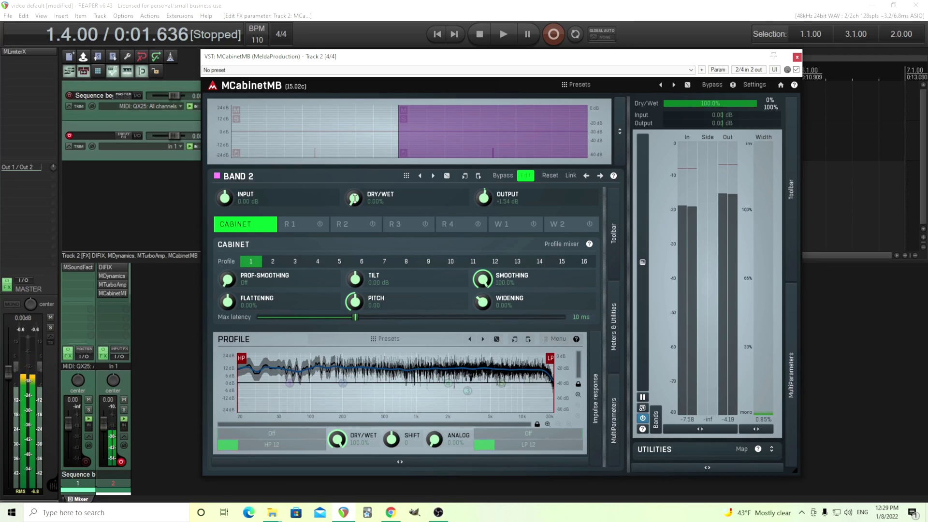
double_click(354, 198)
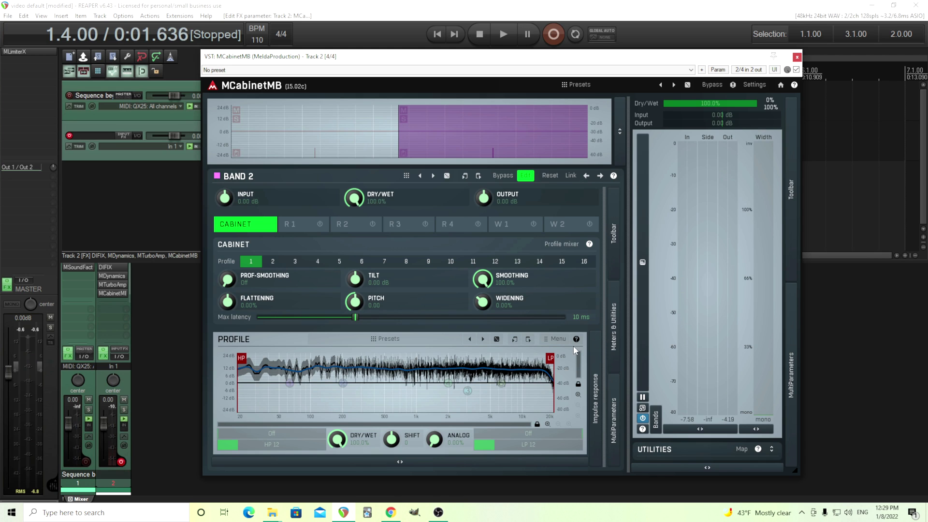
- Re-analyse band 2's profile from Trig Room.wav and turn its dry/wet down to 0%
left_click(556, 339)
left_click(578, 349)
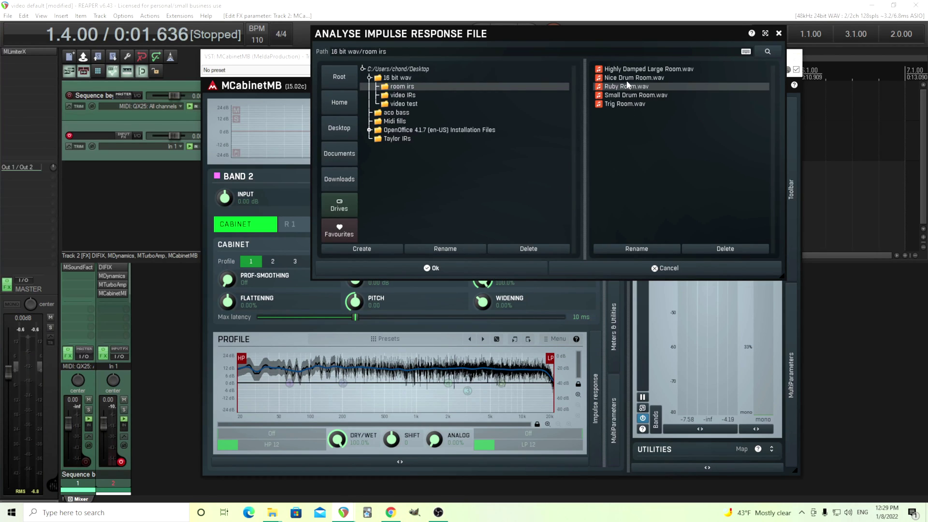
left_click(624, 103)
left_click(430, 268)
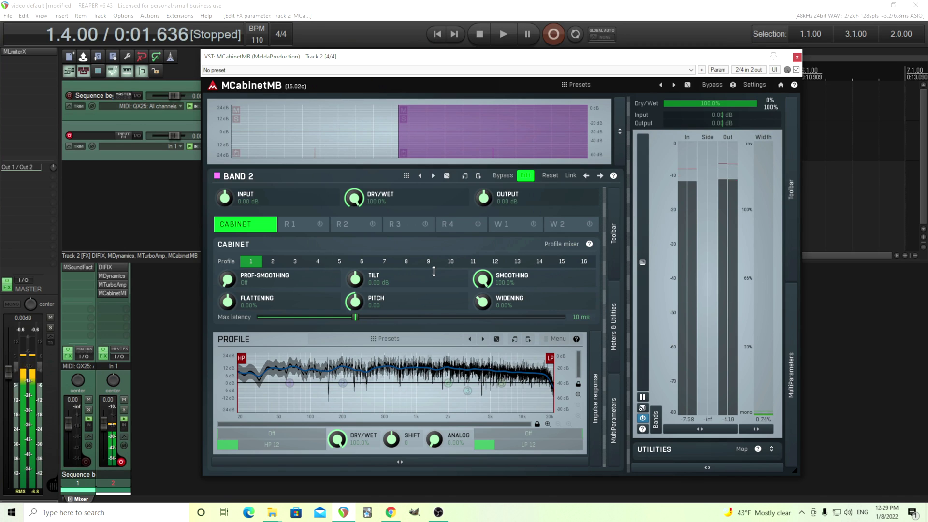
left_click_drag(357, 193, 357, 232)
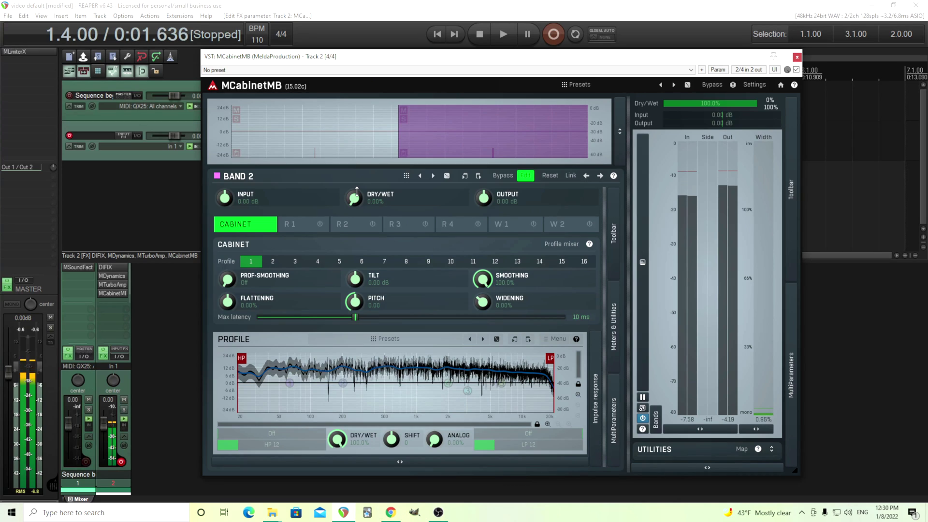
- Set band 2 back to 100% wet and re-enable Widener 1 (algorithm E, 100% depth)
double_click(357, 193)
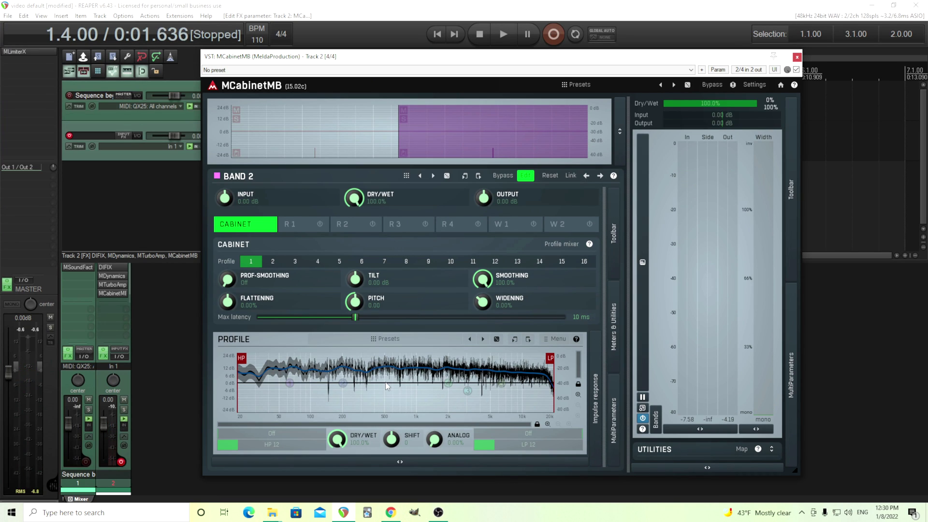
left_click(534, 224)
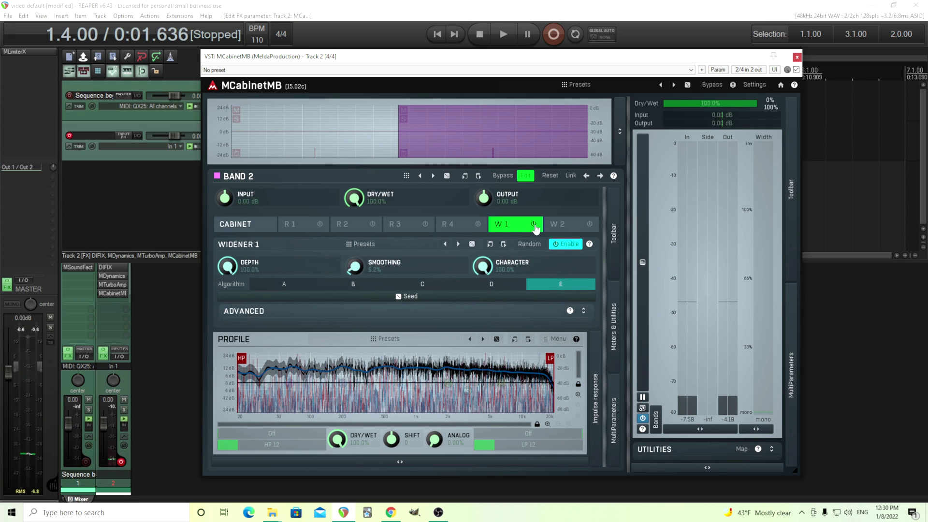